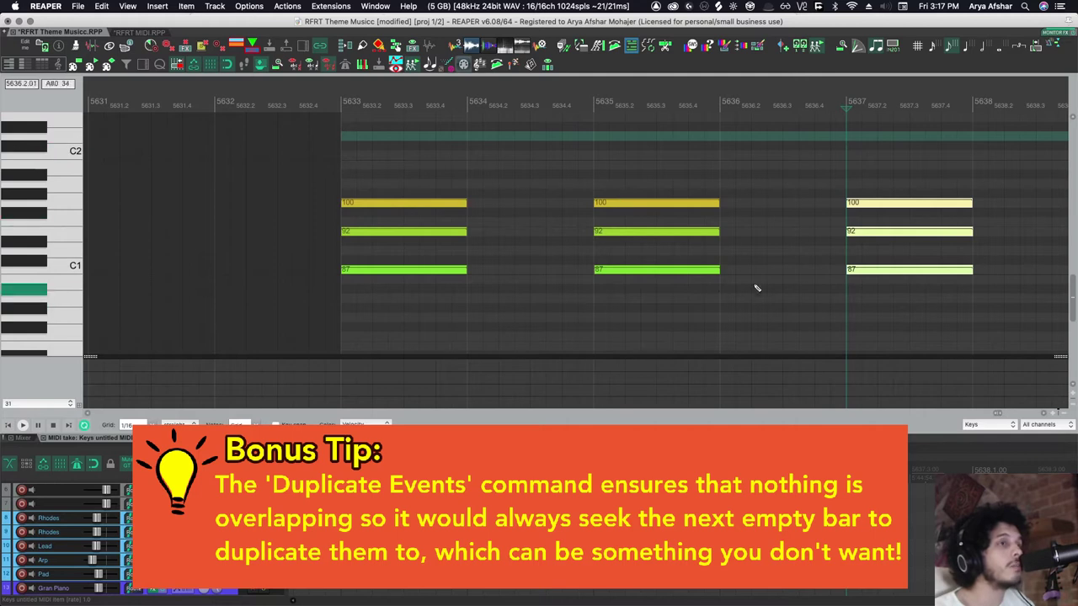
# Shorten the three-note chord at bar 5635 by one sixteenth note, and try duplicating it into bar 5636.
pyautogui.scroll(5, 726, 217)
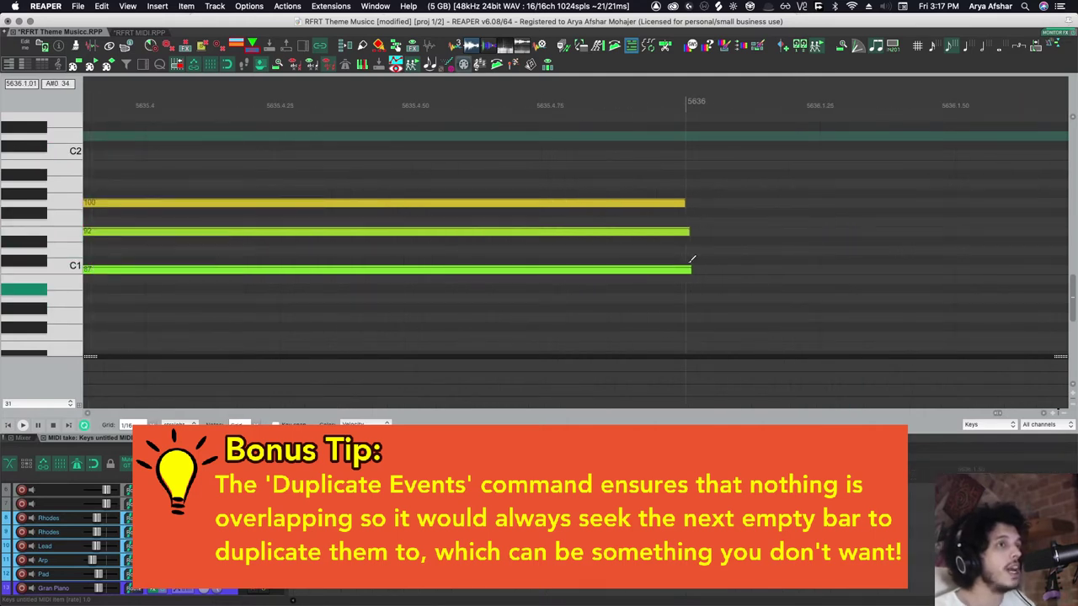
pyautogui.scroll(-5, 709, 259)
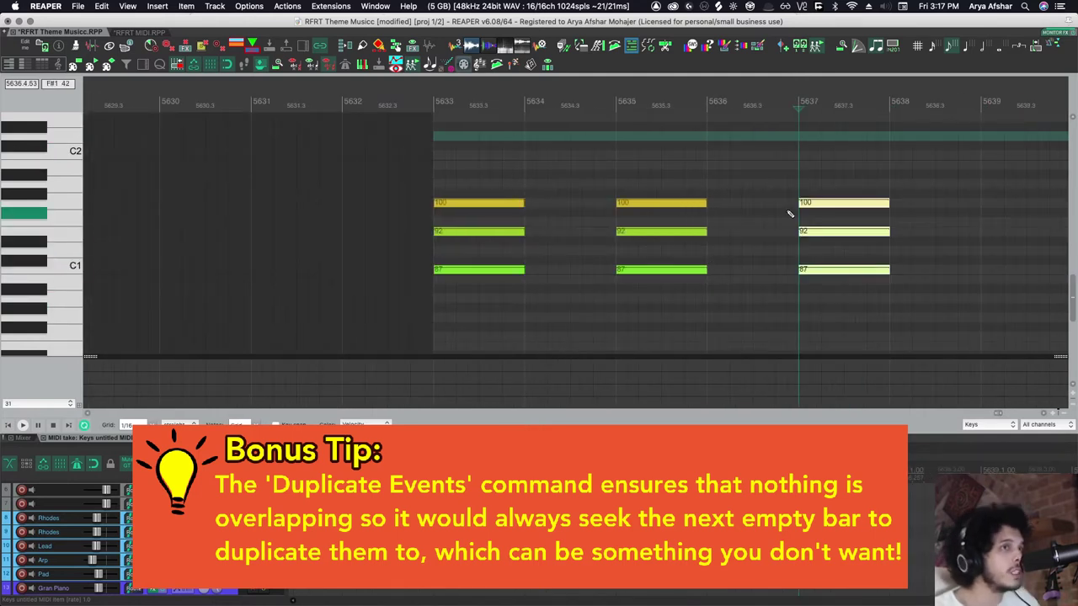
pyautogui.scroll(3, 724, 200)
pyautogui.moveTo(712, 187); pyautogui.dragTo(698, 284)
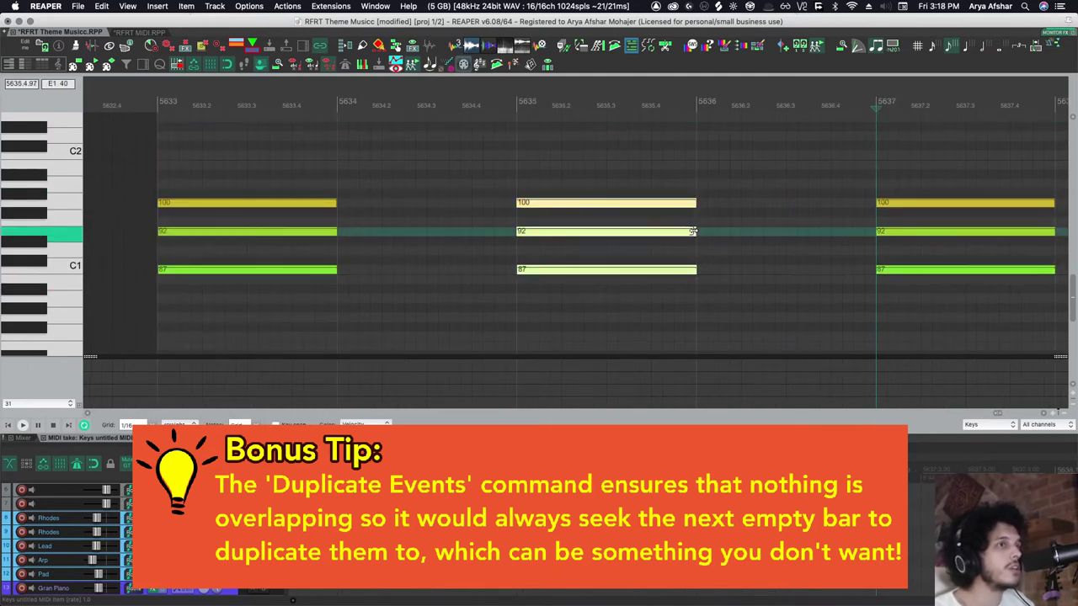
pyautogui.moveTo(699, 240); pyautogui.dragTo(687, 238)
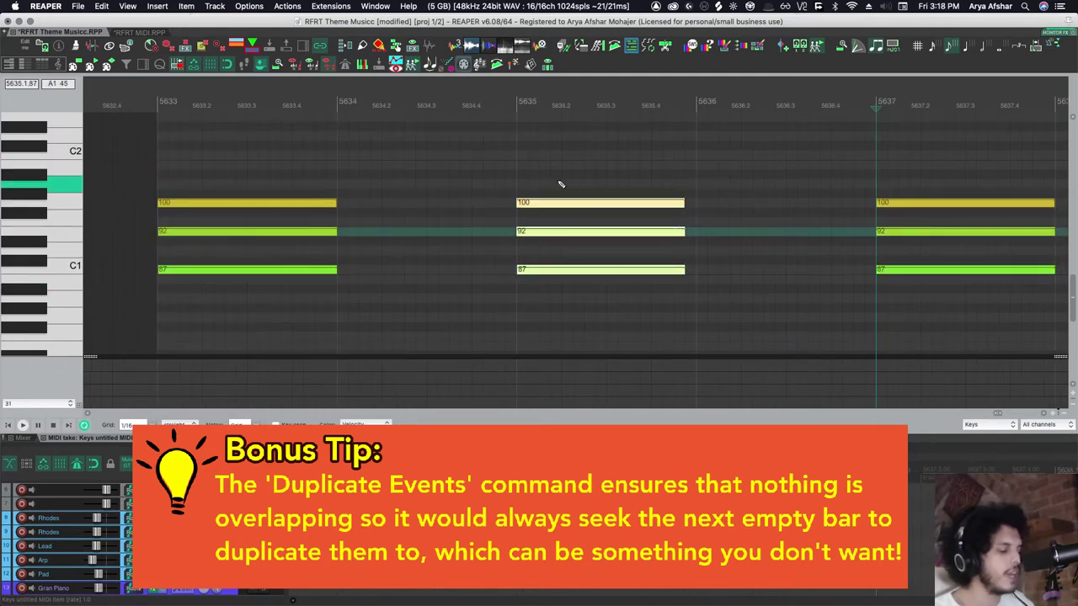
pyautogui.press('super+d')
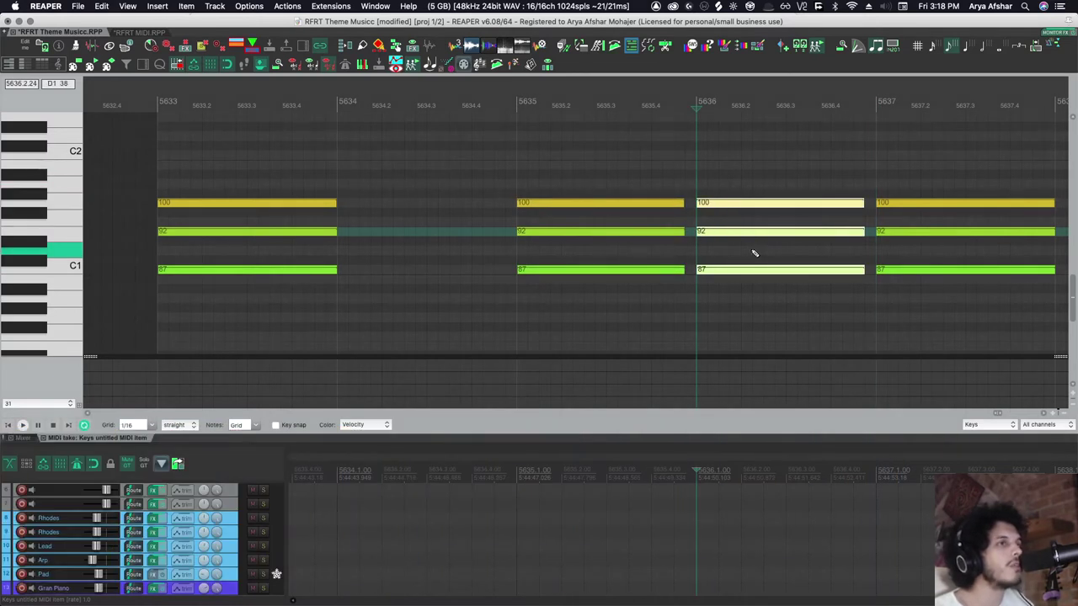
pyautogui.press('super+z')
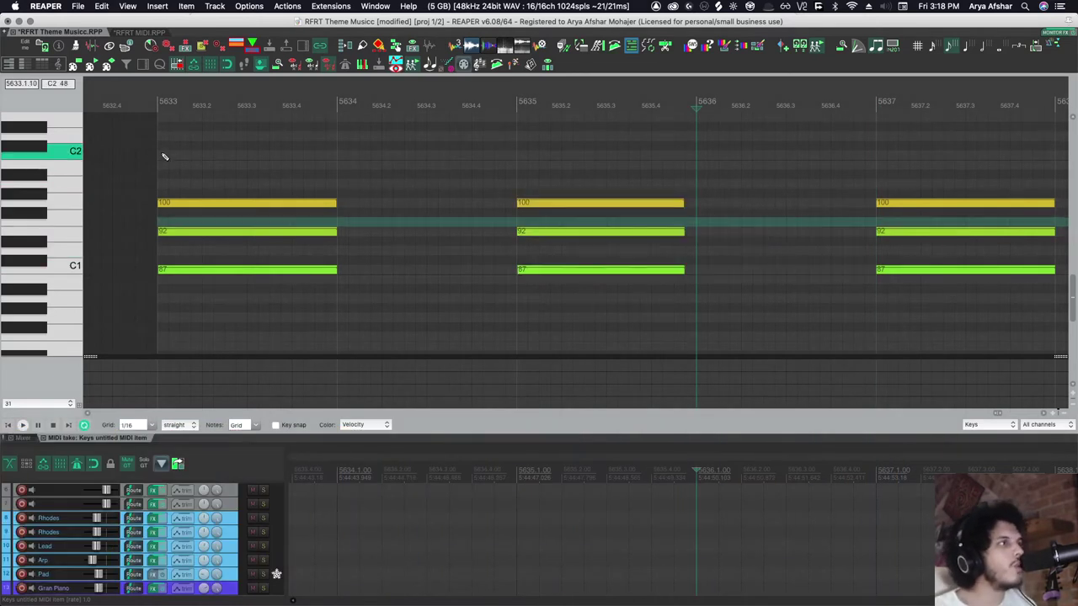
# Draw four consecutive sixteenth notes from the start of bar 5633 on C2, E2, D2 and E2.
pyautogui.click(162, 157)
pyautogui.scroll(3, 178, 193)
pyautogui.click(177, 232)
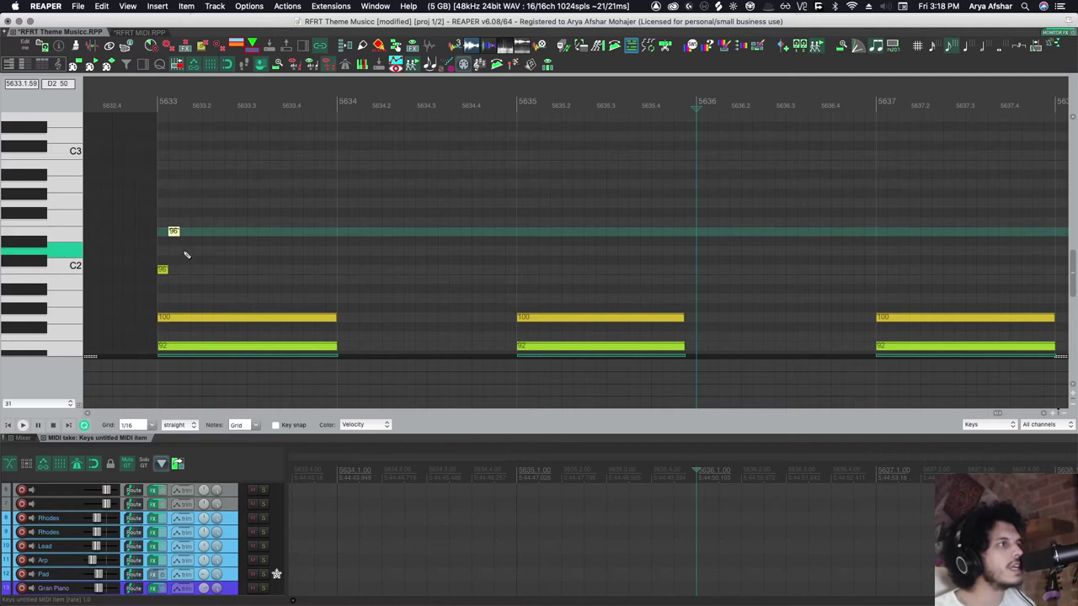
pyautogui.click(186, 251)
pyautogui.click(196, 232)
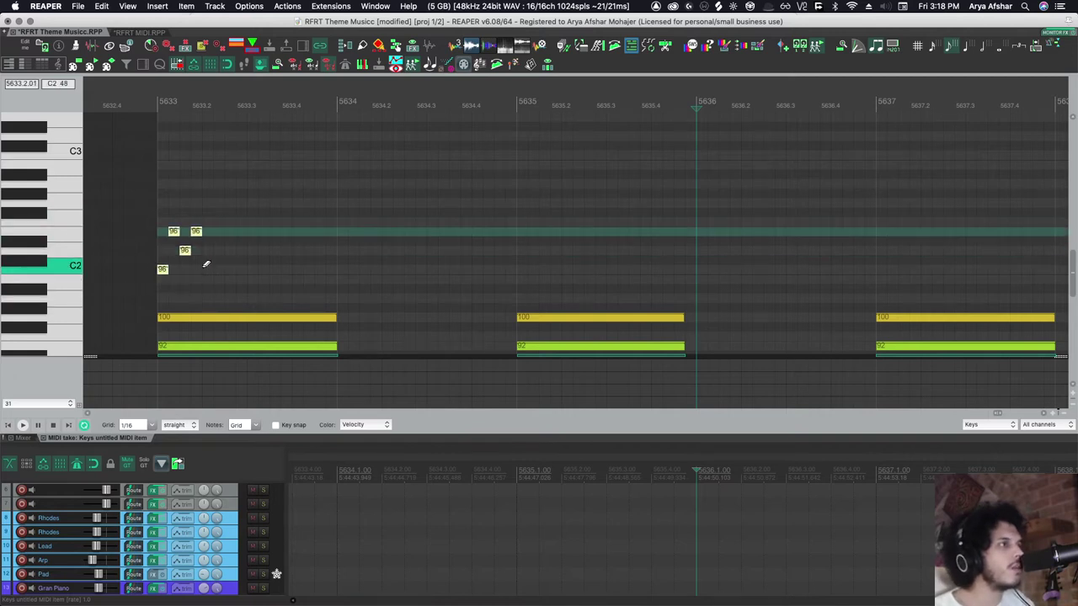
# Try duplicating the four-note pattern, undo that, and paste the pattern at 5633.2 instead.
pyautogui.press('super+d')
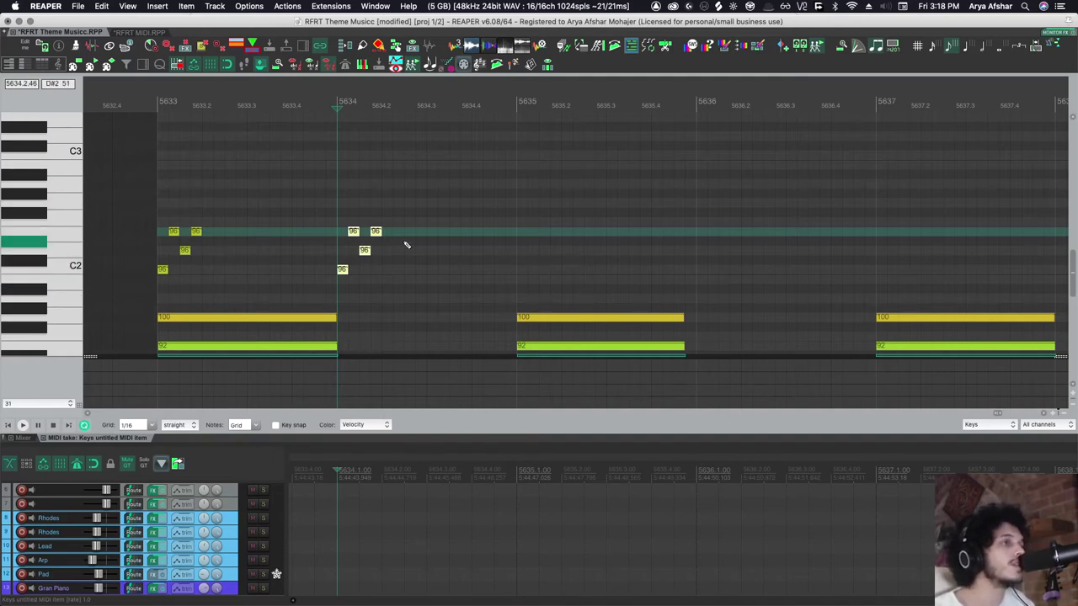
pyautogui.press('super+z')
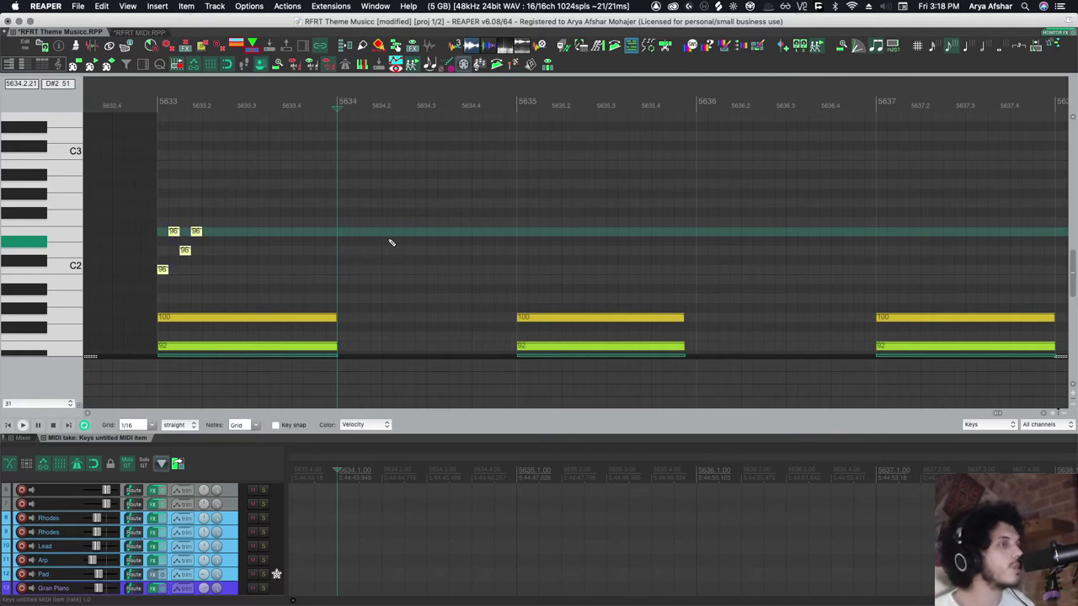
pyautogui.click(202, 102)
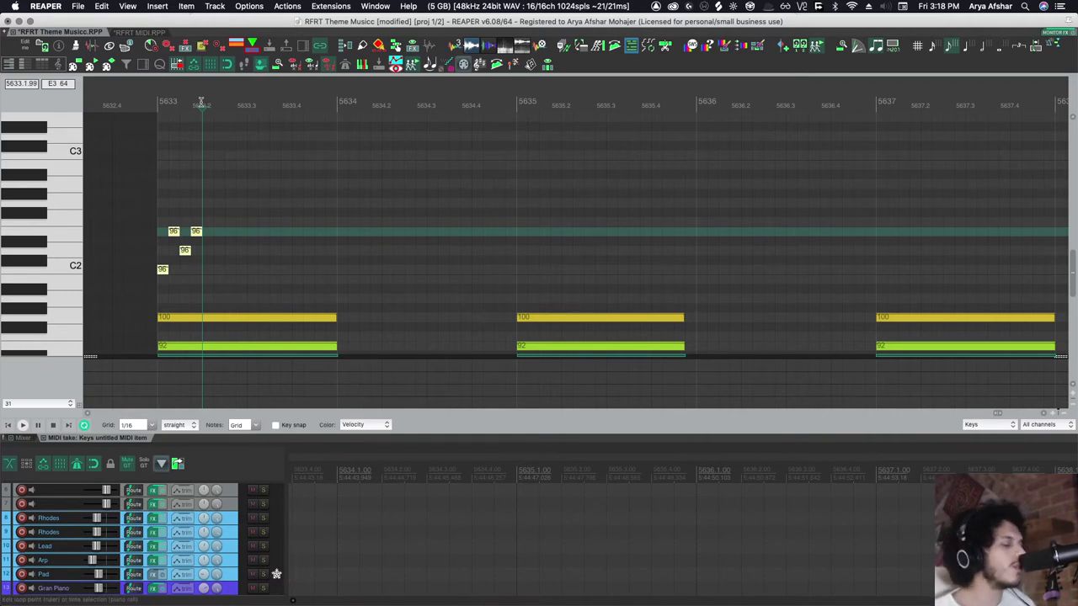
pyautogui.press('super+v')
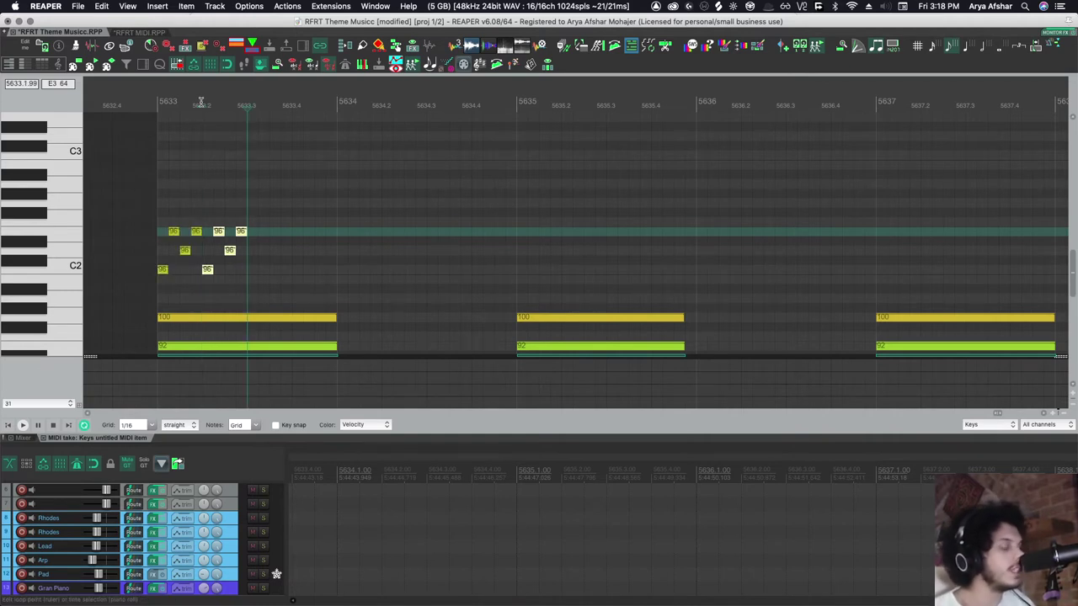
# Paste eight back-to-back copies of the four-note pattern starting at 5634.3.
pyautogui.click(334, 103)
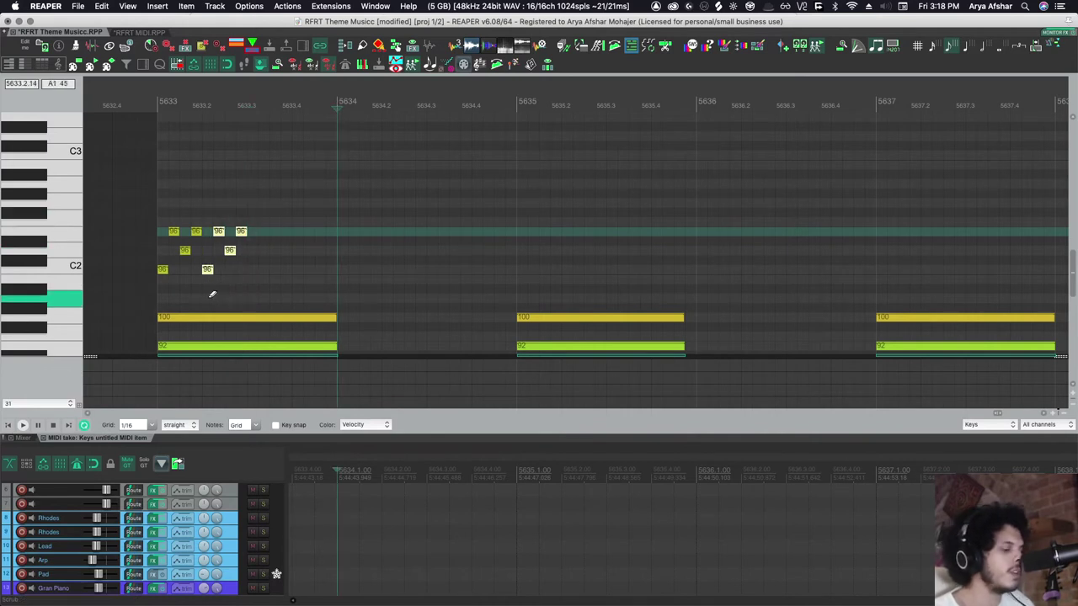
pyautogui.click(426, 104)
pyautogui.press('super+v')
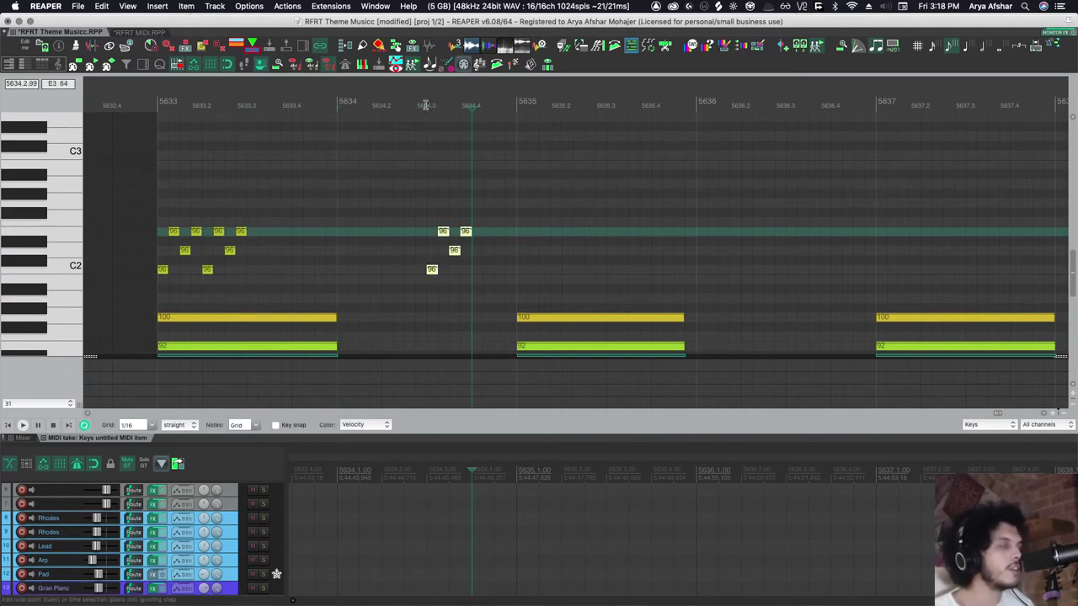
pyautogui.press('super+v')
pyautogui.press('super+v')
pyautogui.press('super+v')
pyautogui.press('super+v')
pyautogui.press('super+v')
pyautogui.press('super+v')
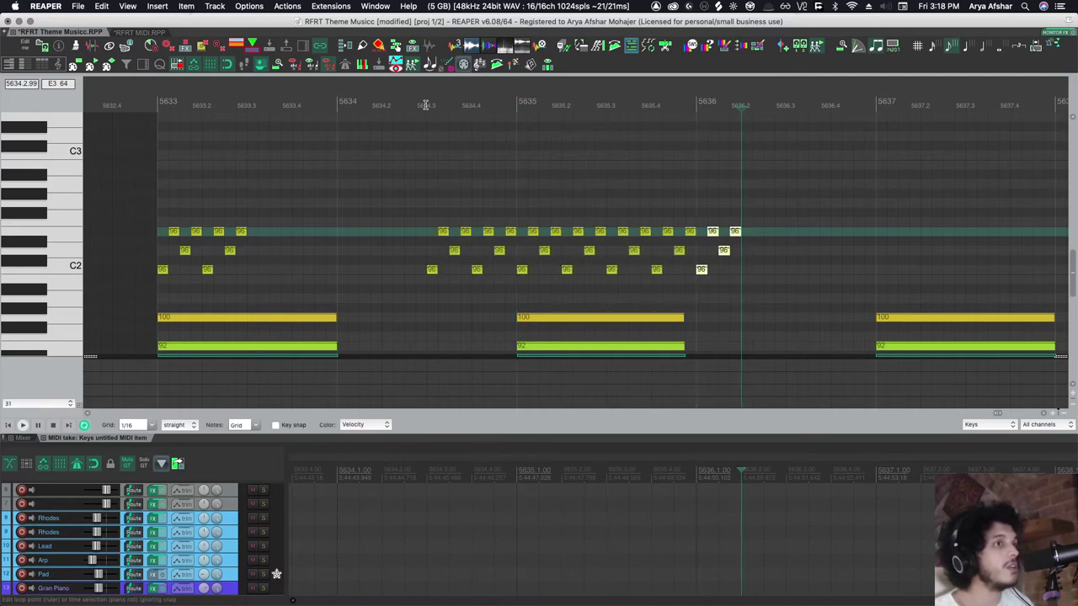
pyautogui.press('super+v')
# Undo all the pattern copies pasted from 5634.3 onward.
pyautogui.press('super+z')
pyautogui.press('super+z')
pyautogui.press('super+z')
pyautogui.press('super+z')
pyautogui.press('super+z')
pyautogui.press('super+z')
pyautogui.press('super+z')
pyautogui.press('super+z')
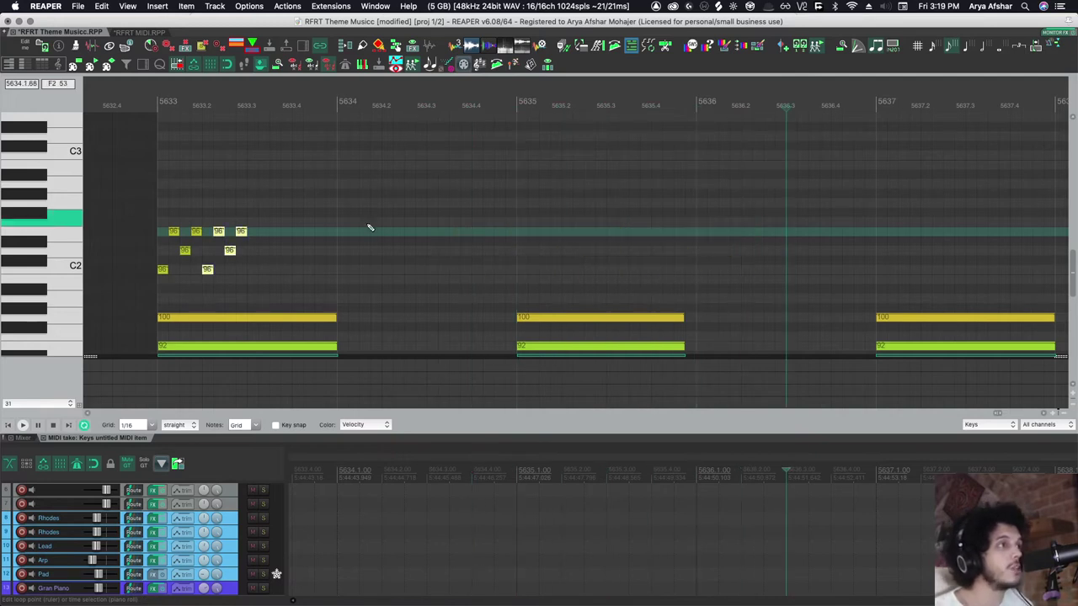
# Copy the three-note chord at bar 5633 and paste it into bar 5634.
pyautogui.scroll(-3, 369, 227)
pyautogui.moveTo(370, 167); pyautogui.dragTo(246, 340)
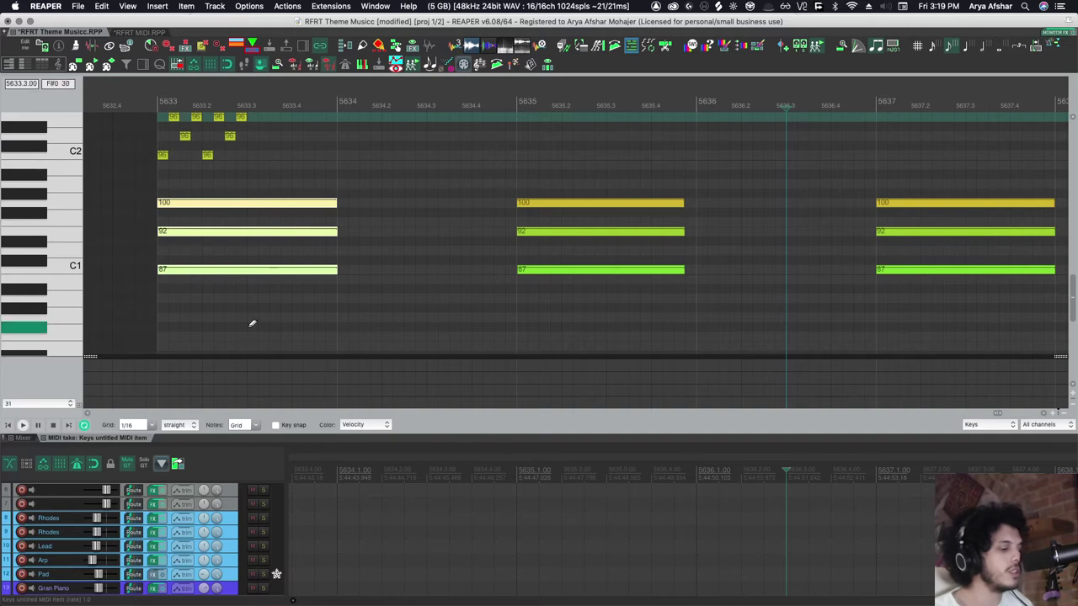
pyautogui.scroll(5, 293, 253)
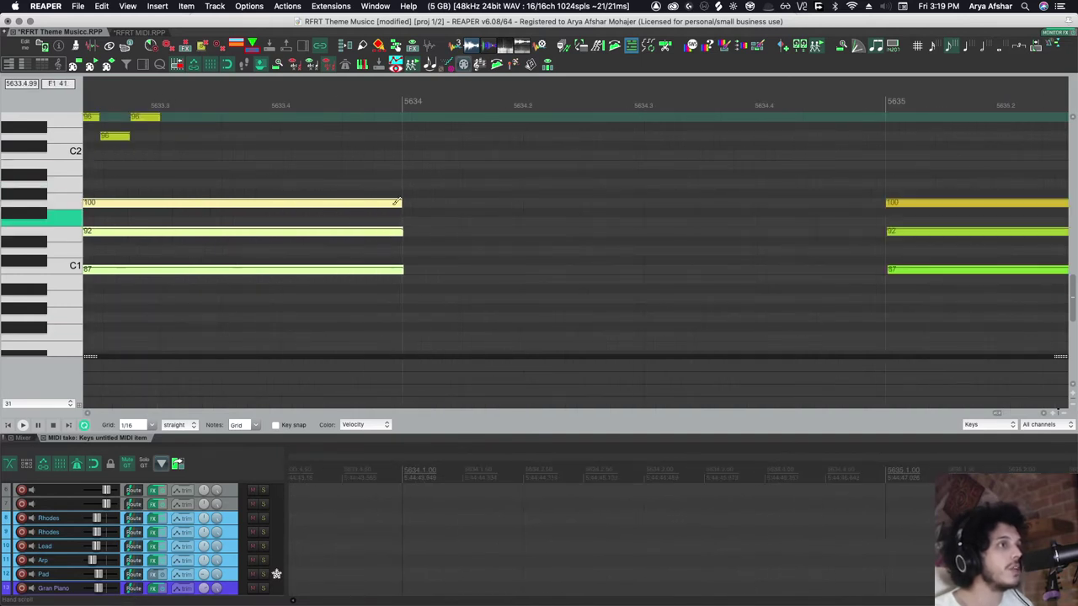
pyautogui.scroll(-3, 397, 202)
pyautogui.press('super+c')
pyautogui.press('super+v')
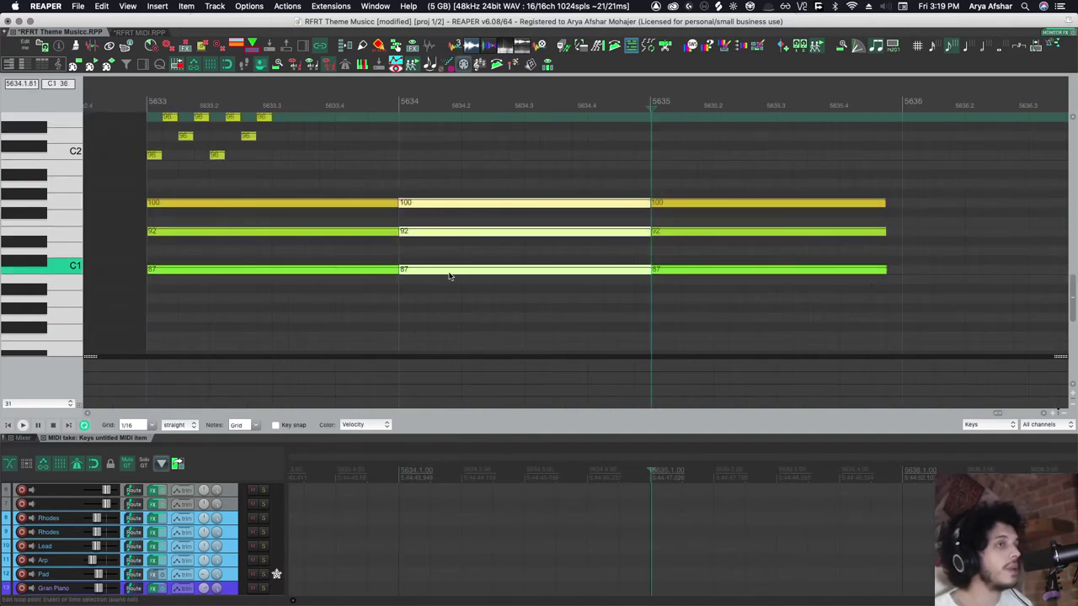
# Look up the MIDI Editor action assigned to Cmd+T, and set the time selection to the eight sixteenth notes in bar 5633.
pyautogui.scroll(-2, 461, 280)
pyautogui.scroll(3, 459, 273)
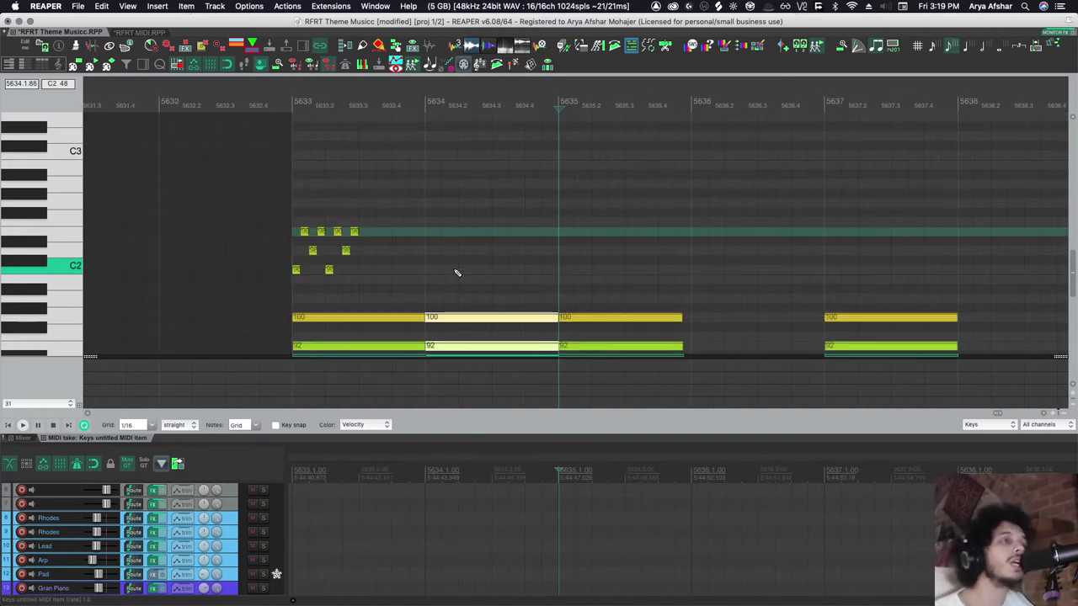
pyautogui.hotkey('shift', '/')
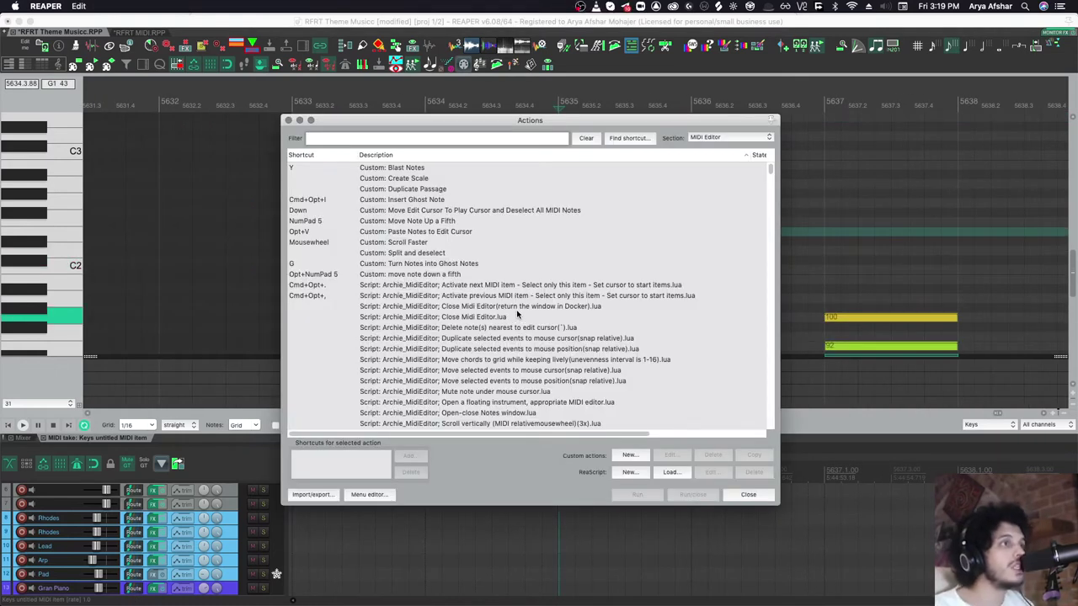
pyautogui.press('super+t')
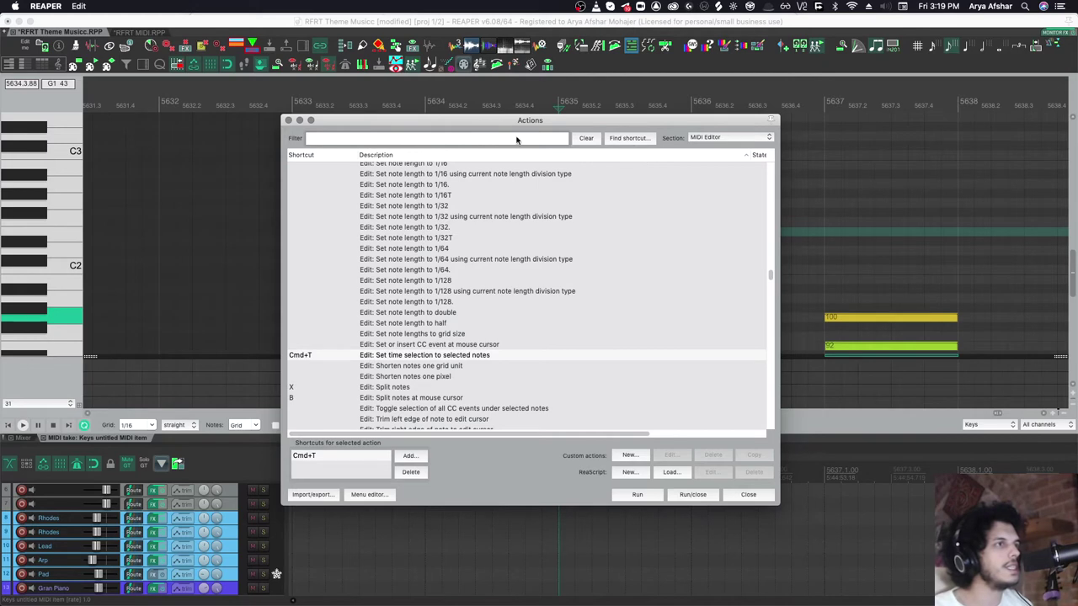
pyautogui.press('Escape')
pyautogui.moveTo(288, 284); pyautogui.dragTo(359, 269)
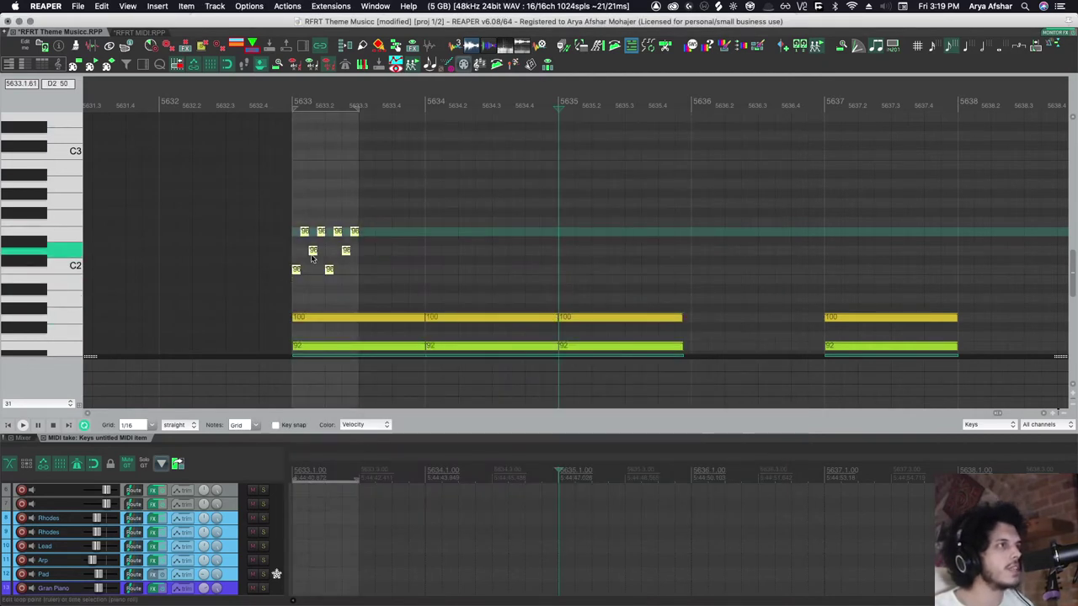
# Look up the MIDI Editor action assigned to Cmd+Shift+D in the action list.
pyautogui.press('?')
pyautogui.click(643, 141)
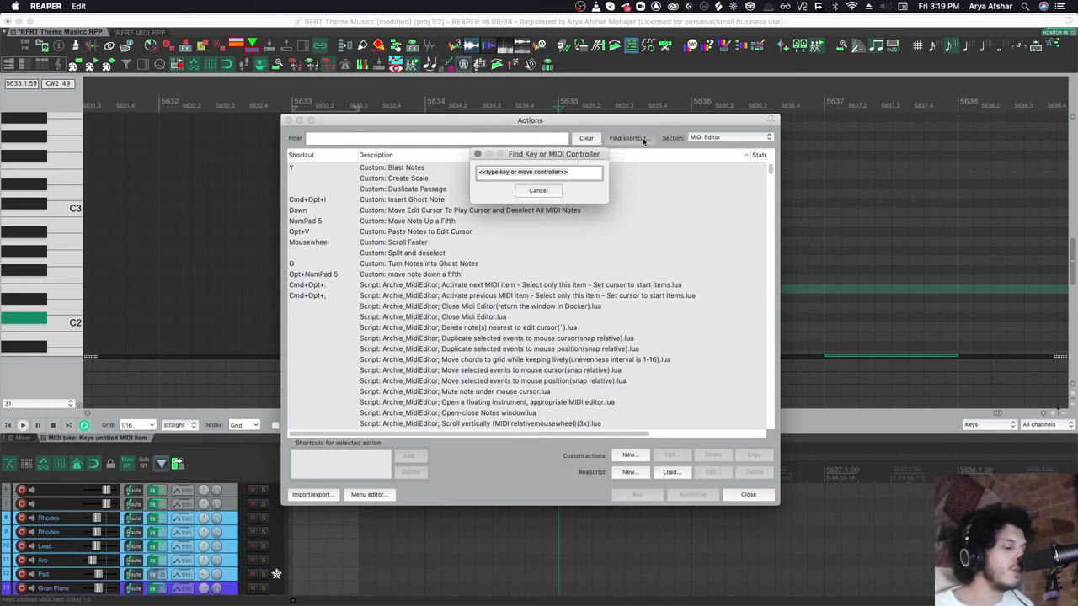
pyautogui.press('super+shift+d')
pyautogui.scroll(-1, 401, 427)
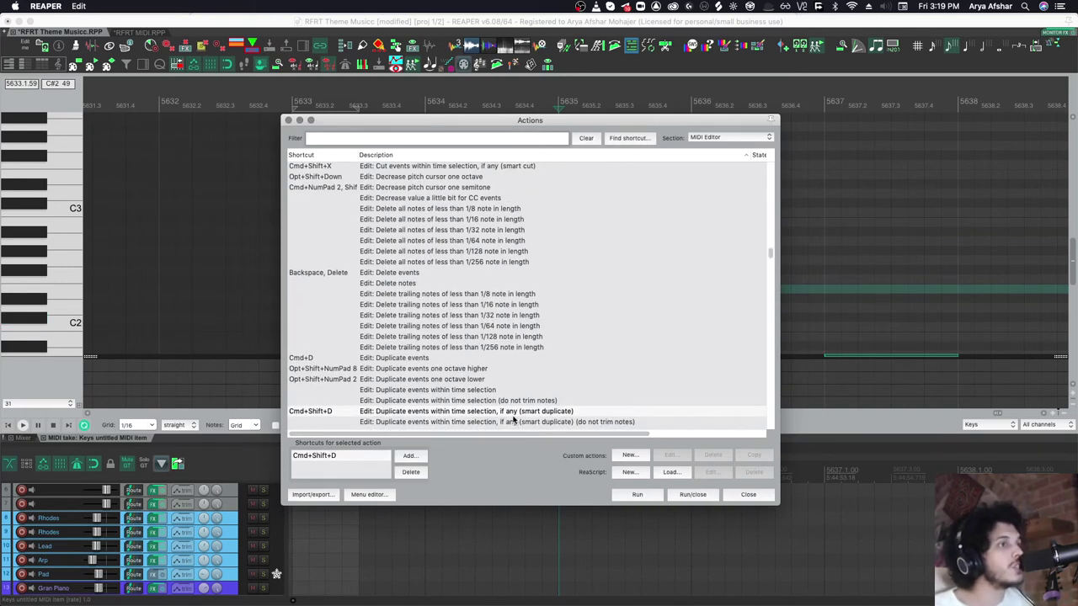
pyautogui.click(287, 121)
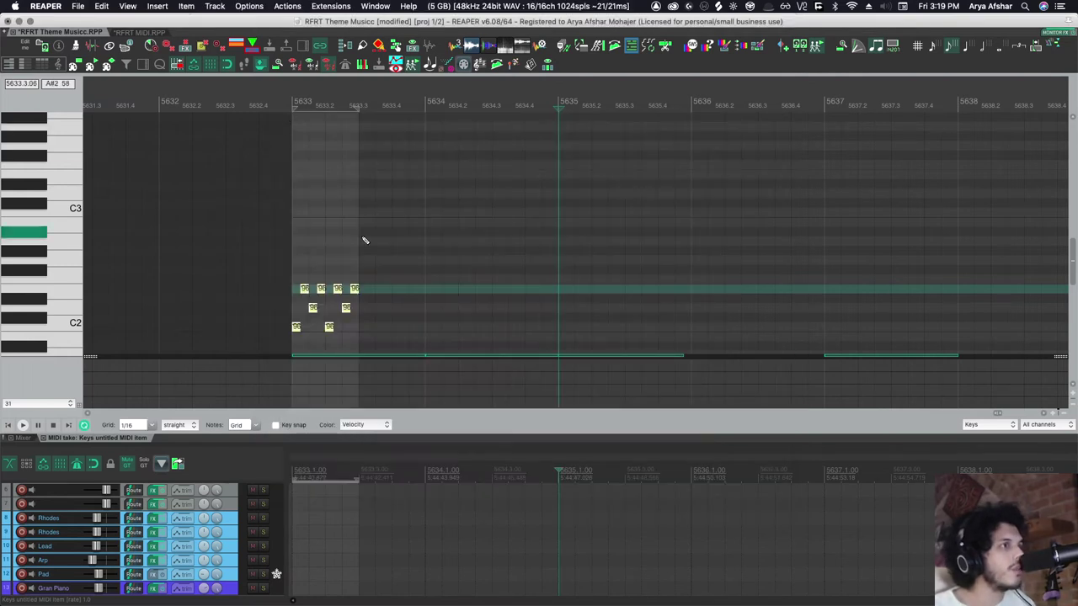
# Try smart-duplicating the eight-note pattern three times from its time selection, and undo the copies.
pyautogui.press('super+shift+d')
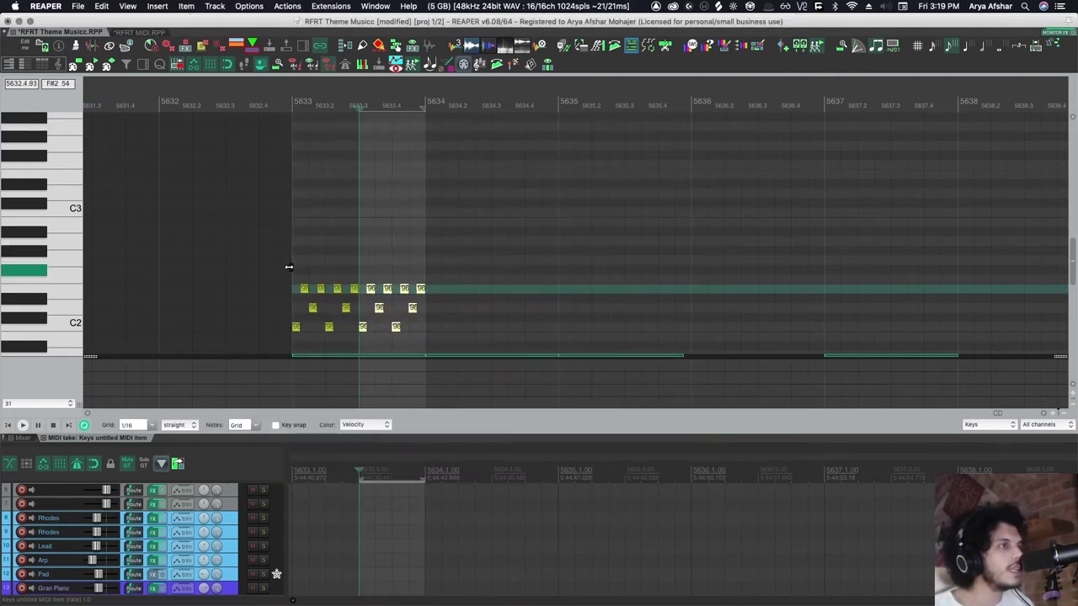
pyautogui.press('super+shift+d')
pyautogui.press('super+shift+d')
pyautogui.press('super+z')
pyautogui.press('super+z')
pyautogui.press('super+z')
pyautogui.press('super+z')
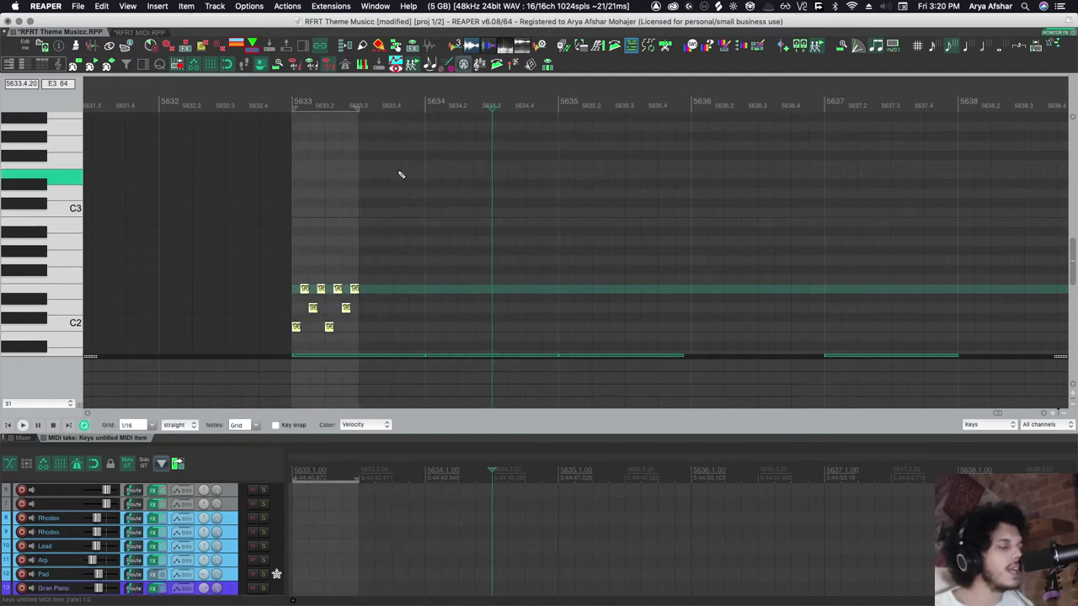
# Reset the time selection to the eight-note pattern and smart-duplicate it three times, filling bars 5633 and 5634.
pyautogui.press('Escape')
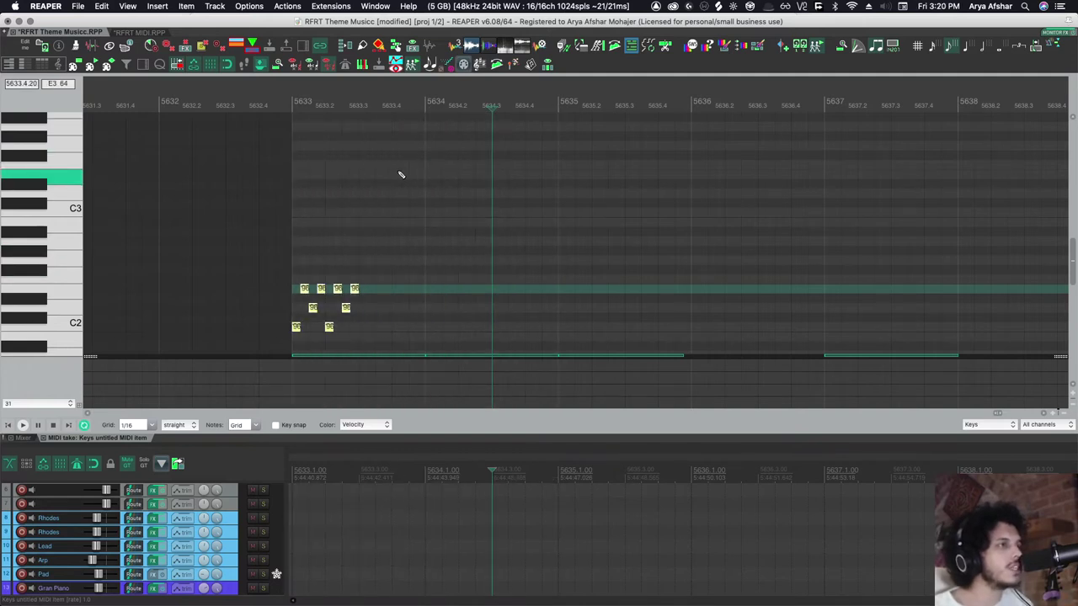
pyautogui.doubleClick(303, 102)
pyautogui.press('super+d')
pyautogui.press('super+d')
pyautogui.press('super+d')
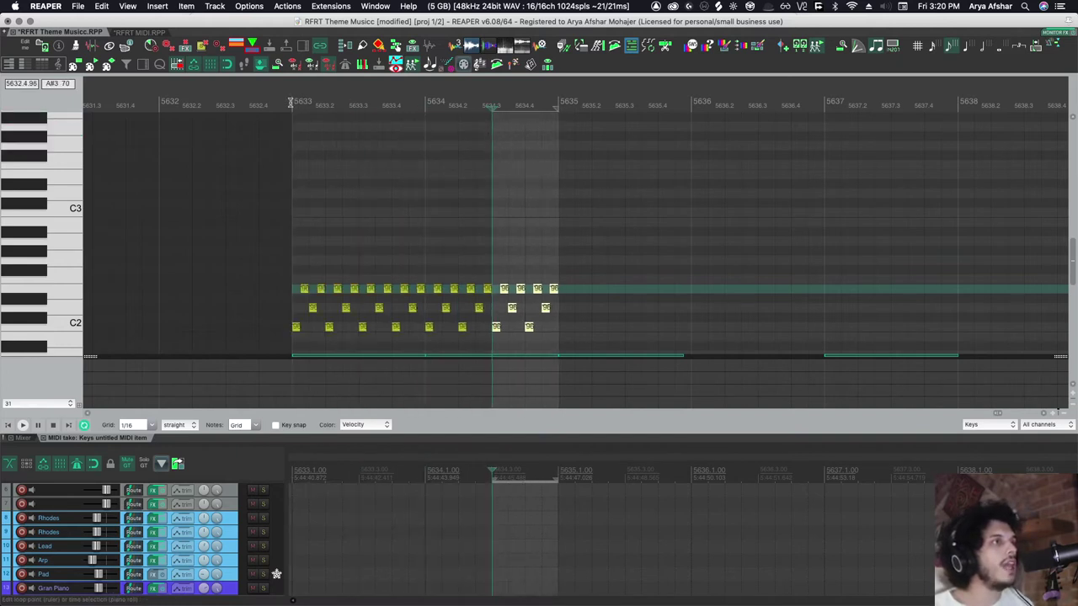
pyautogui.moveTo(294, 101); pyautogui.dragTo(559, 107)
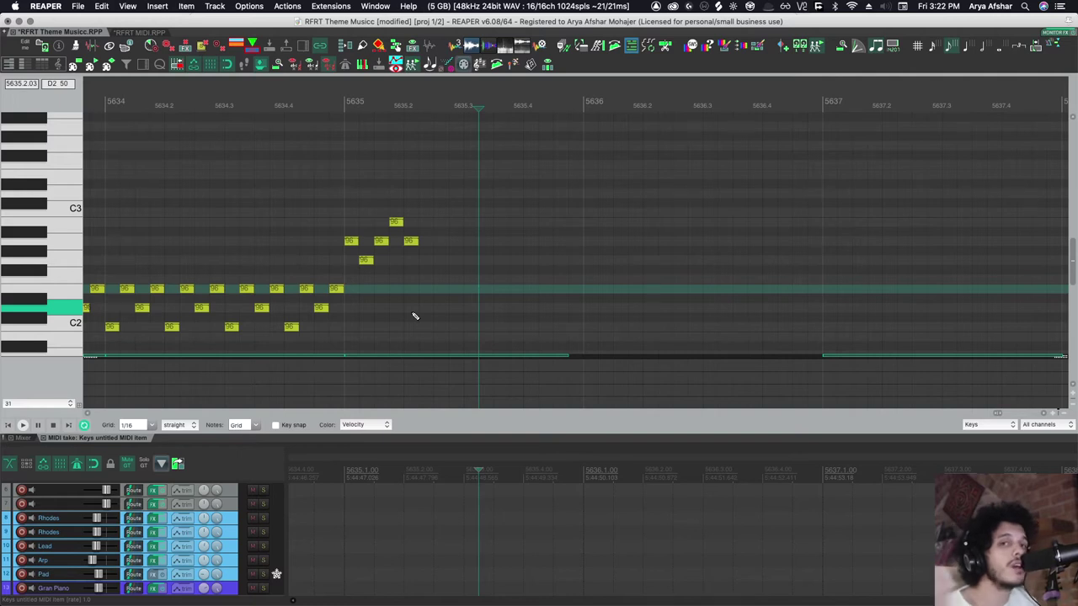
# Select the five-note pattern at the start of bar 5635 and duplicate it four times back to back.
pyautogui.moveTo(356, 197); pyautogui.dragTo(435, 325)
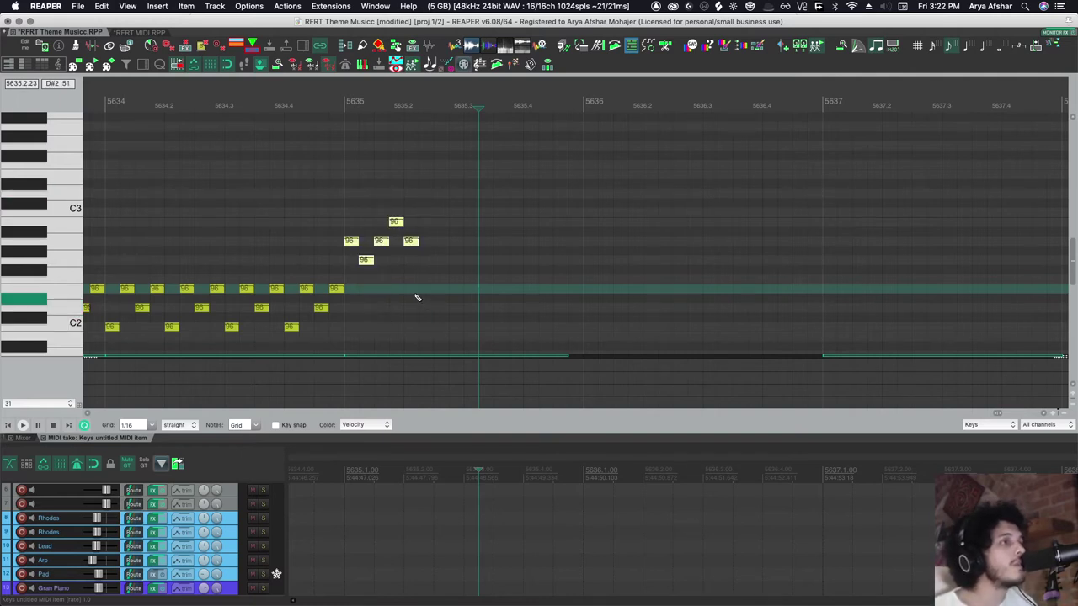
pyautogui.press('super+d')
pyautogui.press('super+d')
pyautogui.press('super+d')
pyautogui.press('super+d')
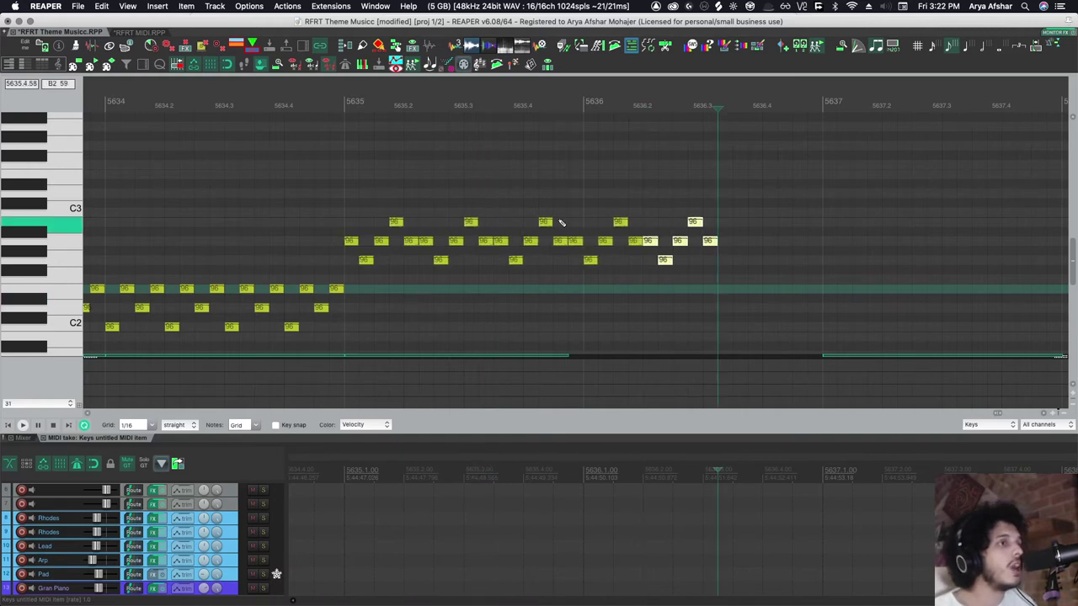
# Select the whole run of repeated patterns from bar 5635 to its end in bar 5636 and duplicate it once.
pyautogui.hscroll(3, 486, 211)
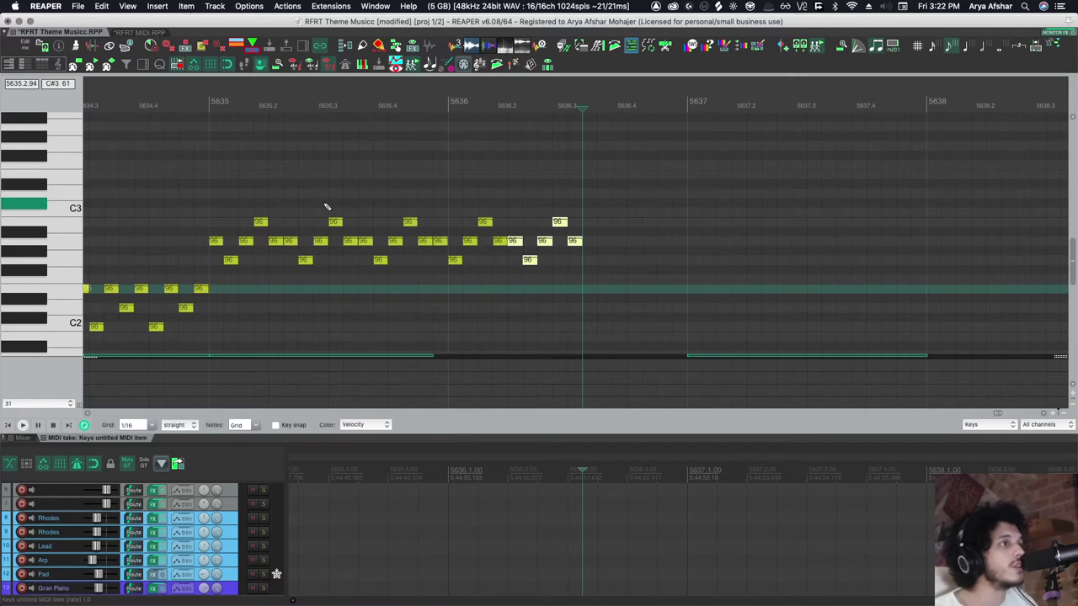
pyautogui.moveTo(217, 188); pyautogui.dragTo(617, 299)
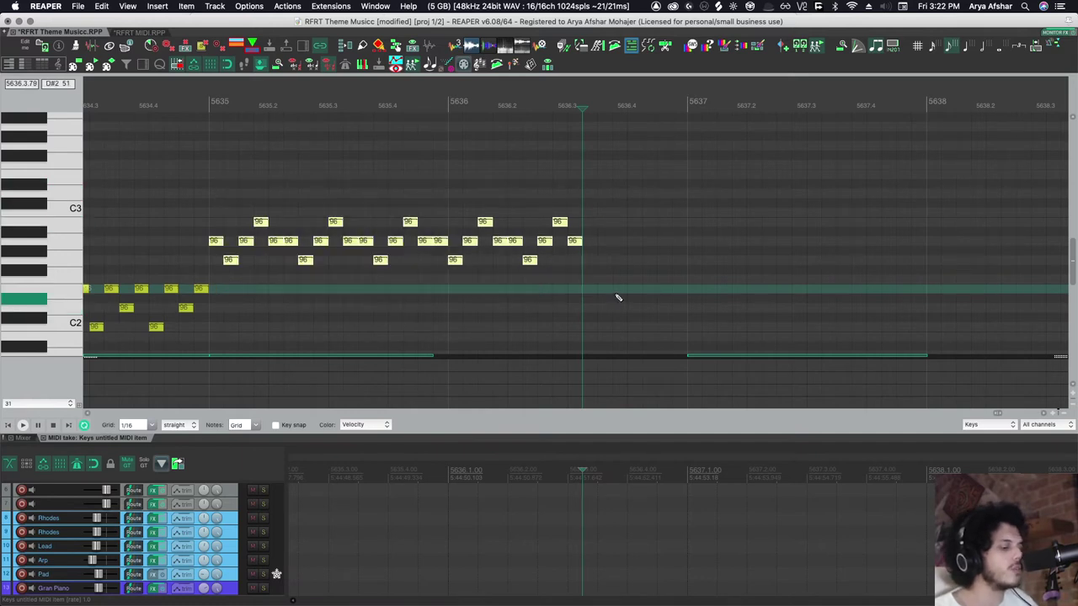
pyautogui.press('super+d')
pyautogui.hscroll(3, 657, 286)
# Select the last seven notes of the run, ending in bar 5638, and duplicate them twice.
pyautogui.moveTo(739, 203); pyautogui.dragTo(873, 291)
pyautogui.press('super+d')
pyautogui.press('super+d')
pyautogui.hscroll(3, 845, 292)
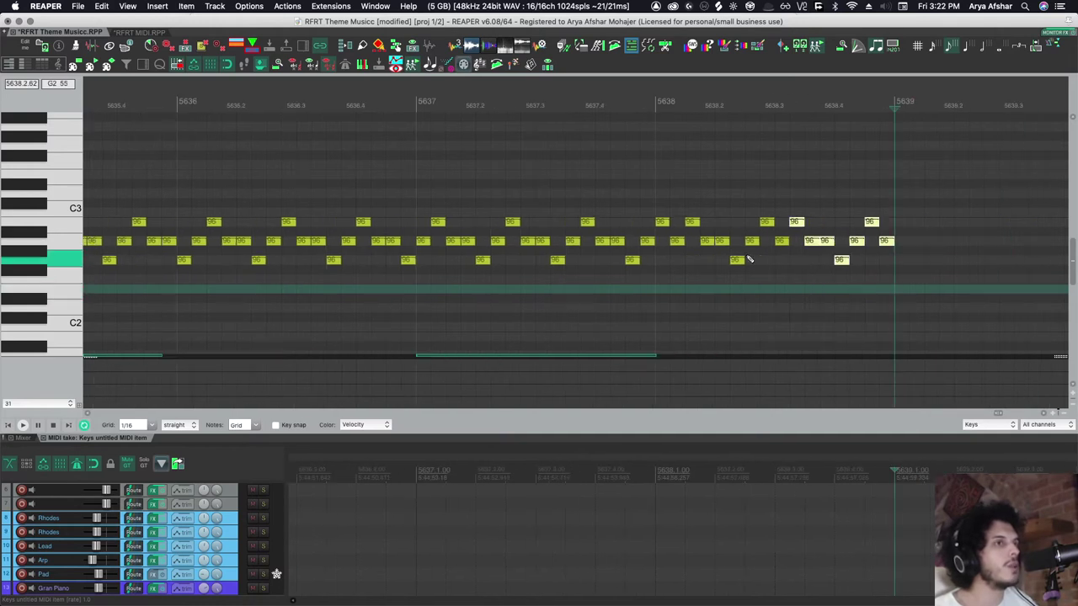
# Select the last thirteen notes at the end of bar 5638 and duplicate them twice, extending the run into bar 5640.
pyautogui.moveTo(702, 199); pyautogui.dragTo(917, 281)
pyautogui.press('super+d')
pyautogui.hscroll(3, 842, 290)
pyautogui.press('super+d')
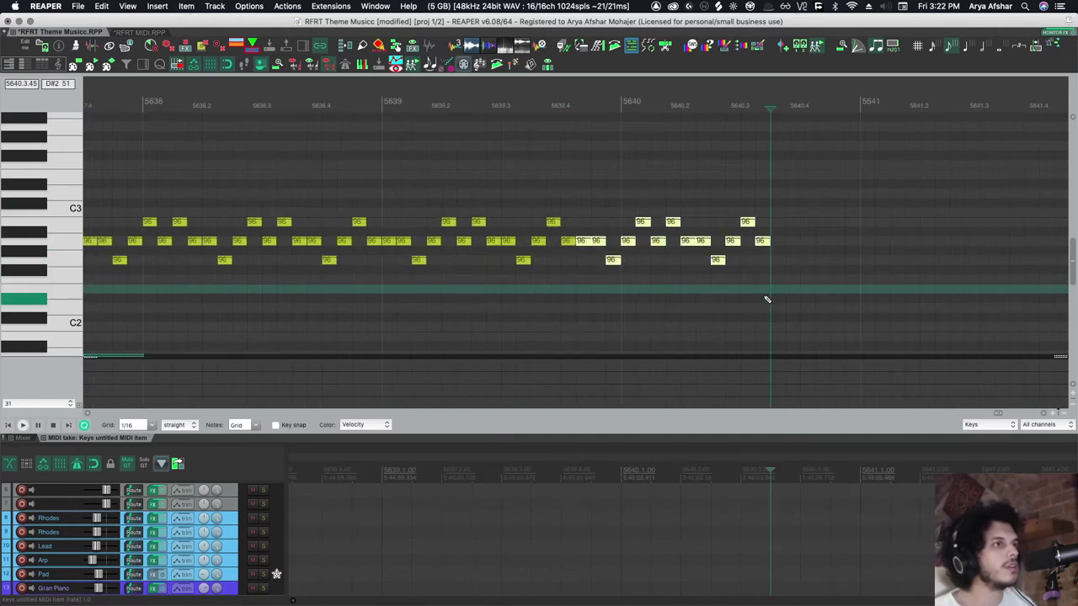
pyautogui.scroll(-5, 766, 299)
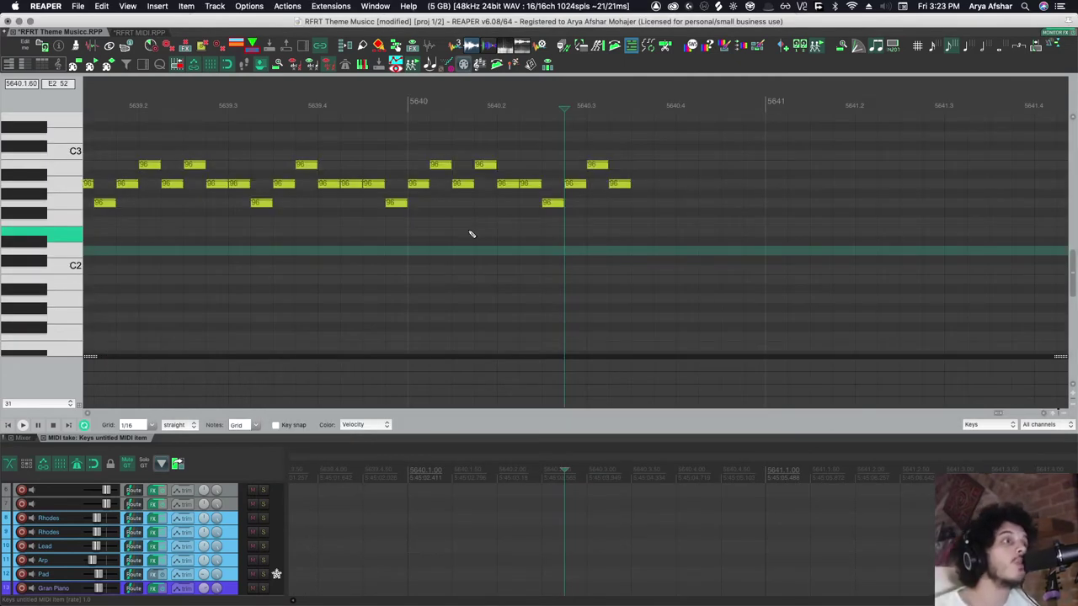
# Try duplicating the closed hi-hat notes of bar 4737 in the drum item, and undo the copies.
pyautogui.scroll(-10, 472, 234)
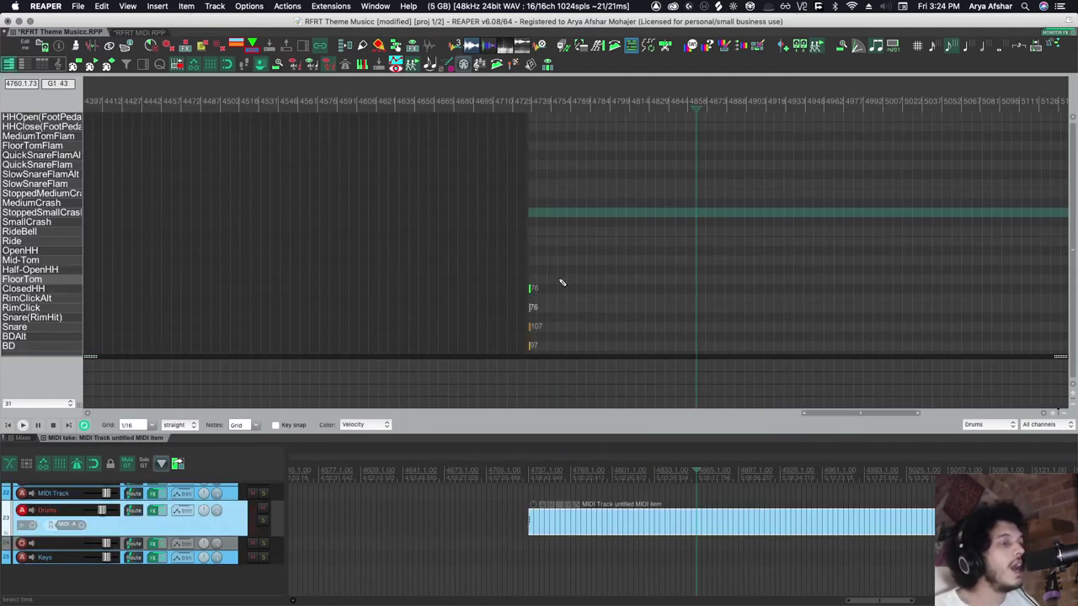
pyautogui.scroll(5, 560, 284)
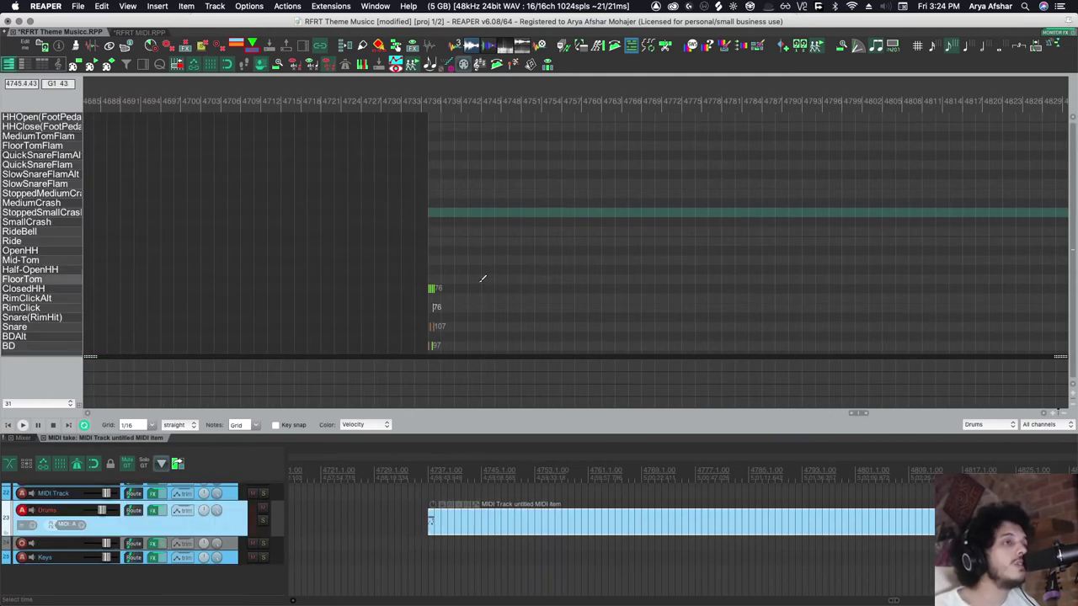
pyautogui.hscroll(8, 533, 308)
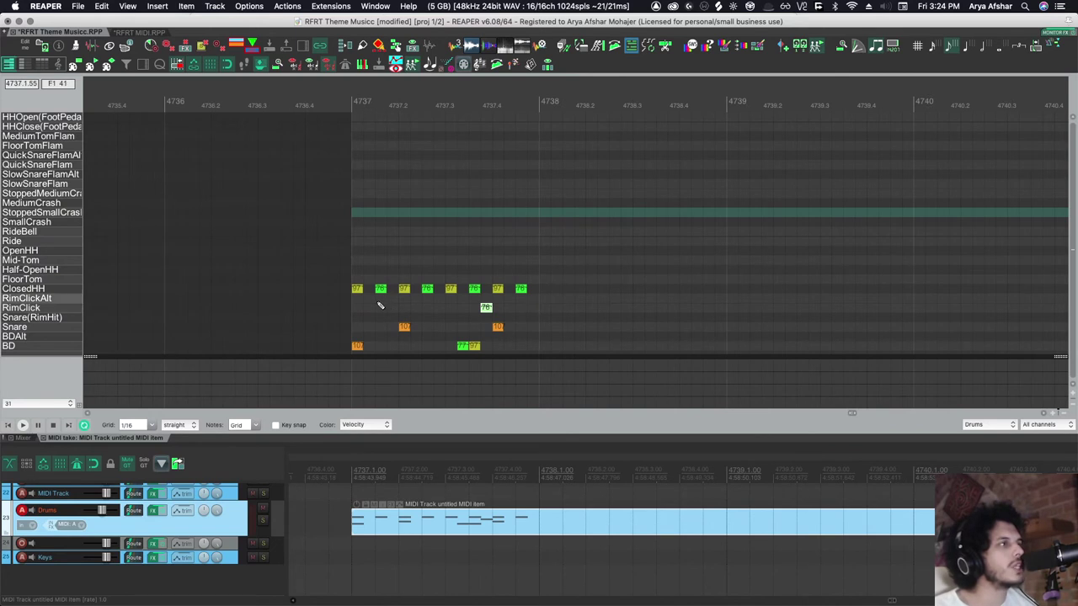
pyautogui.hscroll(1, 298, 300)
pyautogui.hscroll(2, 345, 279)
pyautogui.scroll(3, 322, 278)
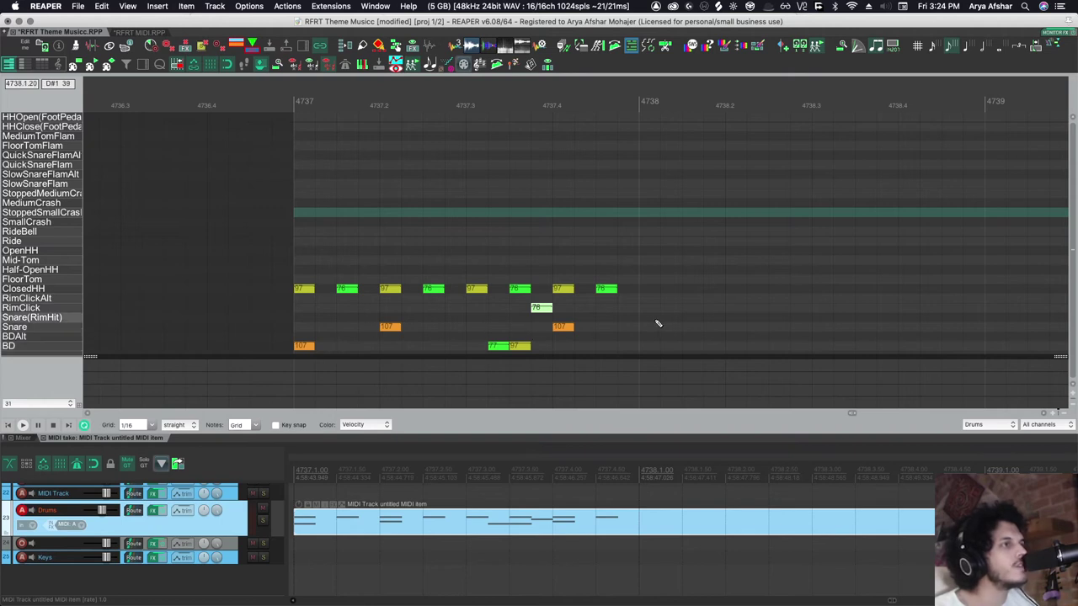
pyautogui.moveTo(295, 274); pyautogui.dragTo(657, 293)
pyautogui.press('super+d')
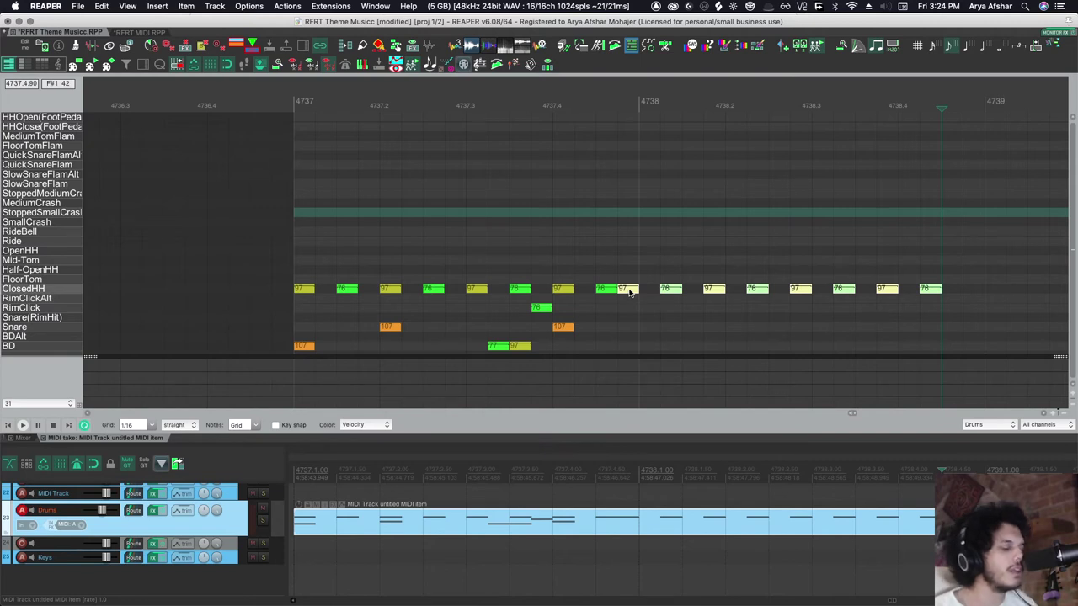
pyautogui.press('super+z')
pyautogui.press('super+shift+z')
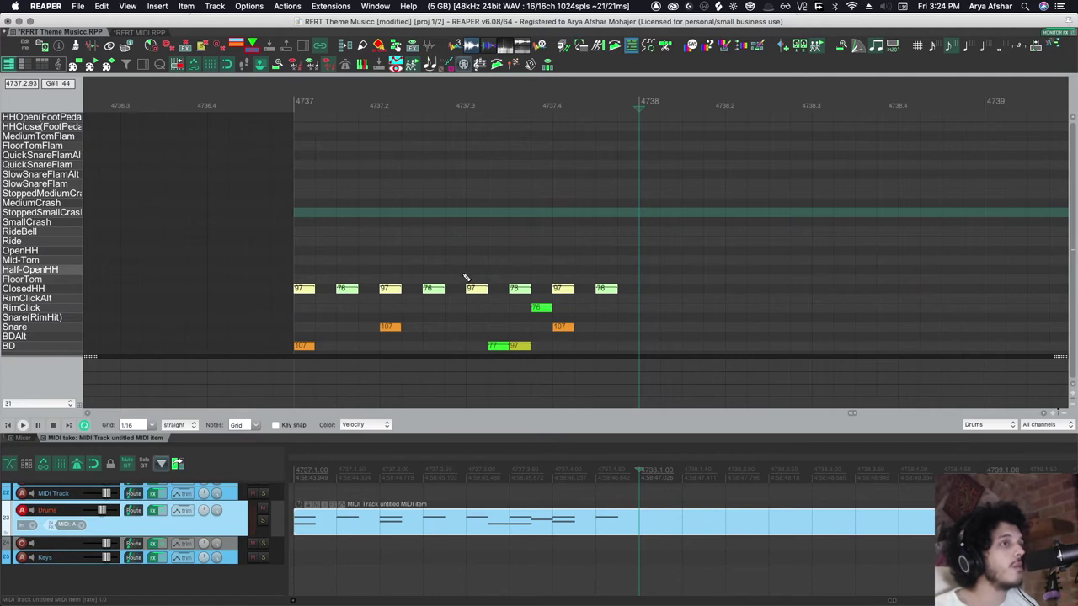
pyautogui.press('super+z')
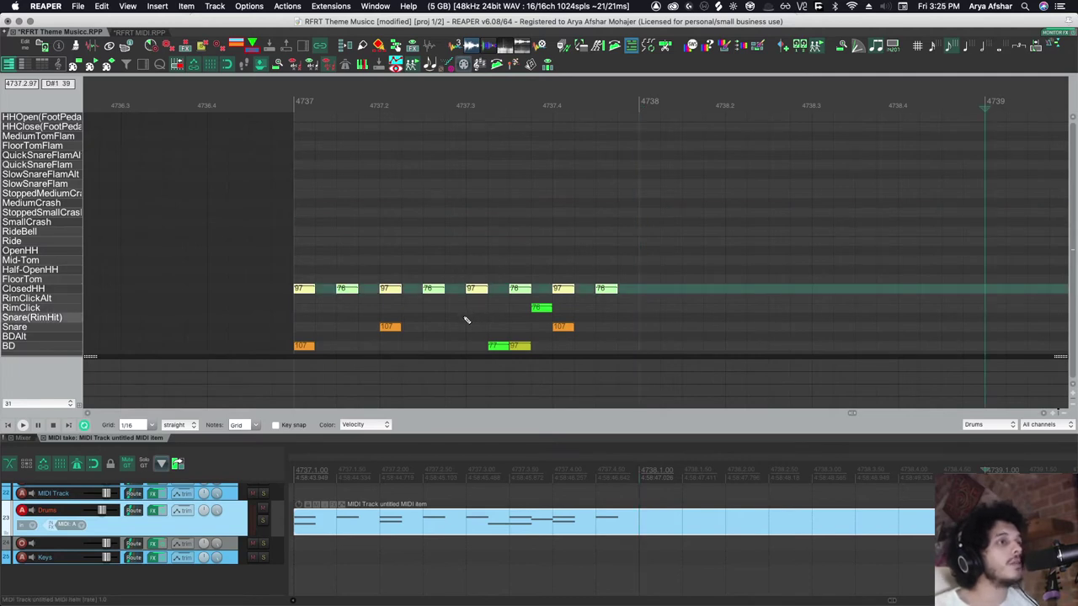
# Try copying the drum notes from the second half of bar 4737 to the edit cursor at bar 4738, and remove the copy.
pyautogui.click(442, 318)
pyautogui.click(486, 260)
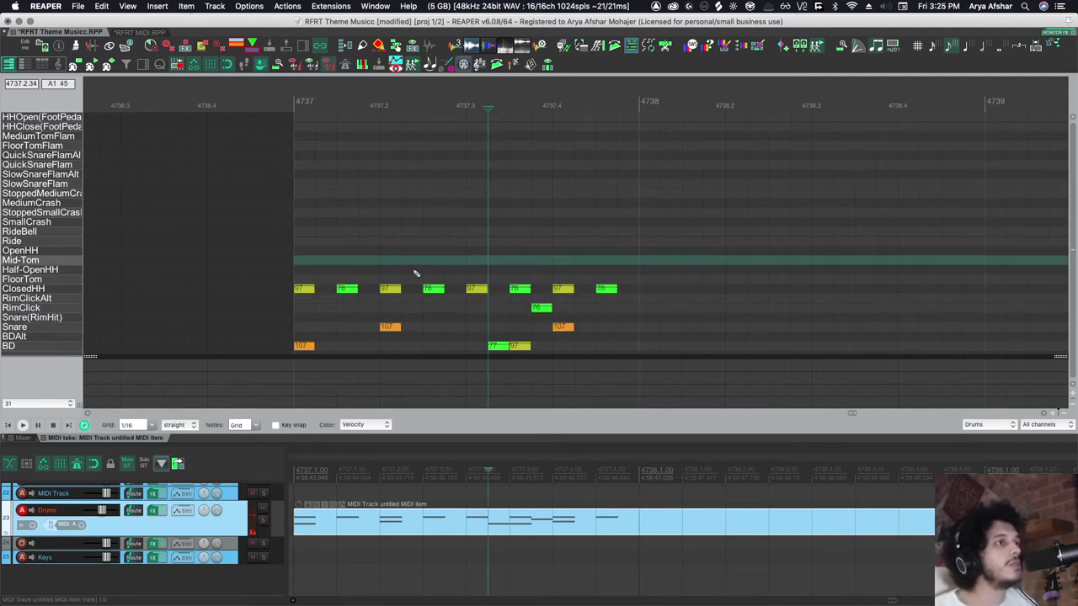
pyautogui.moveTo(473, 264); pyautogui.dragTo(617, 343)
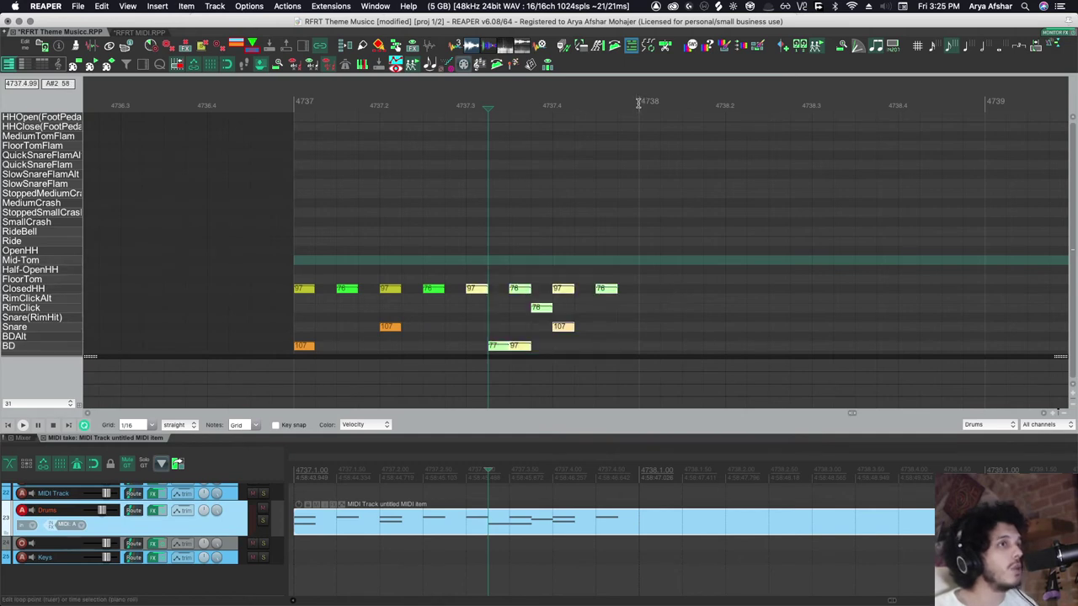
pyautogui.press('pagedown')
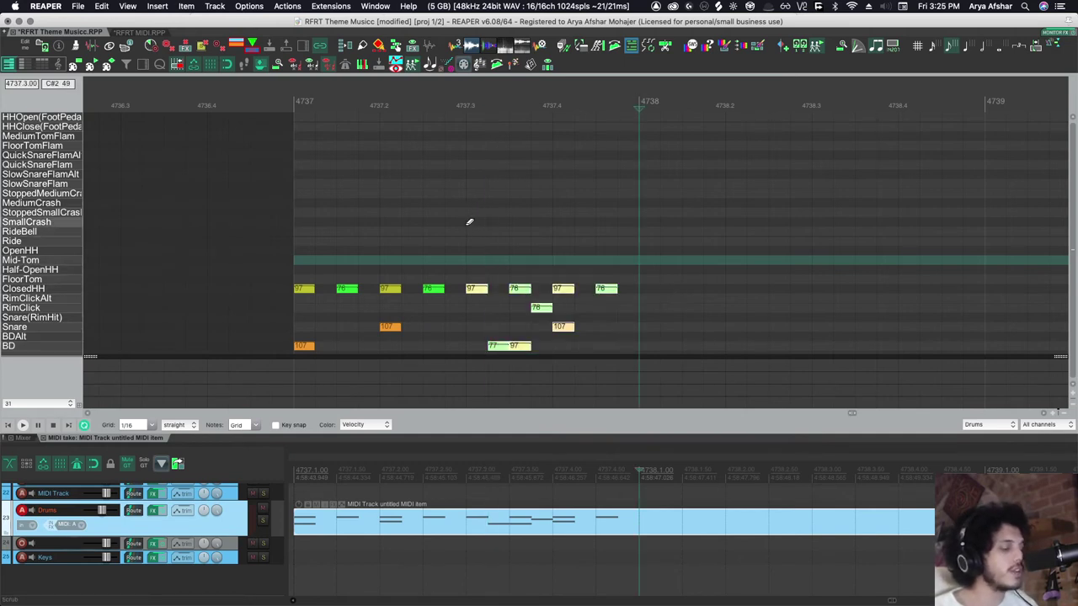
pyautogui.press('super+v')
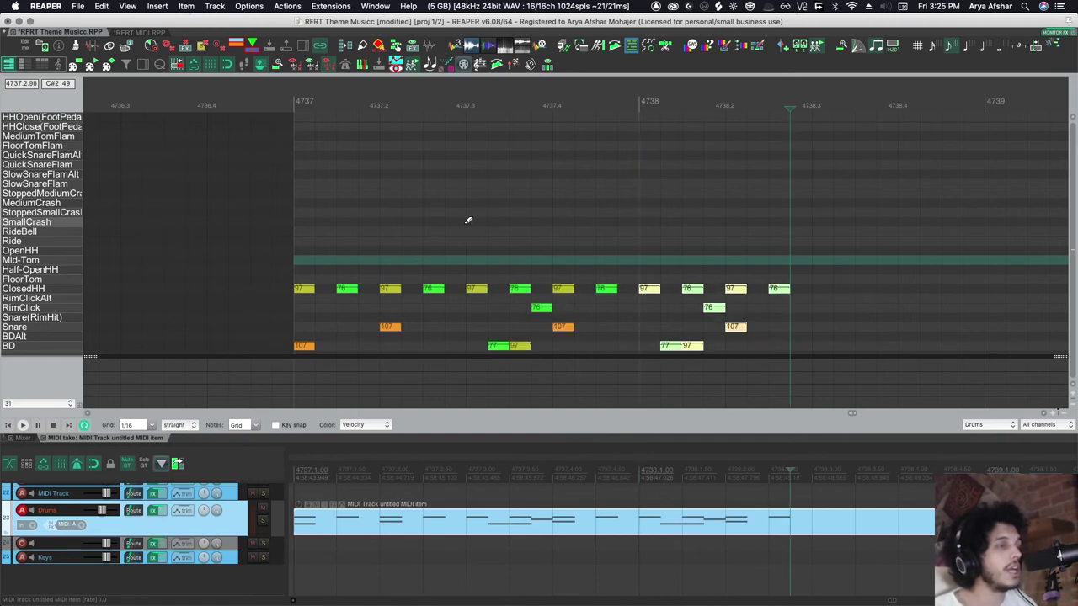
pyautogui.press('Delete')
# Examine the Duplicate Passage and Paste Notes to Edit Cursor custom actions in the MIDI Editor action list, including the latter's component actions.
pyautogui.hotkey('shift', '/')
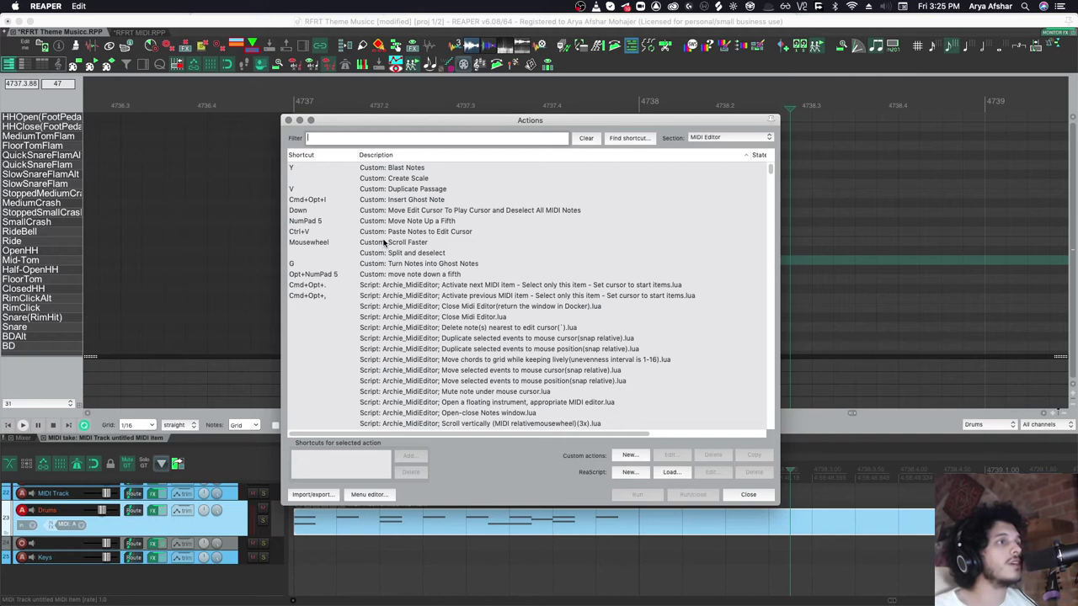
pyautogui.click(400, 195)
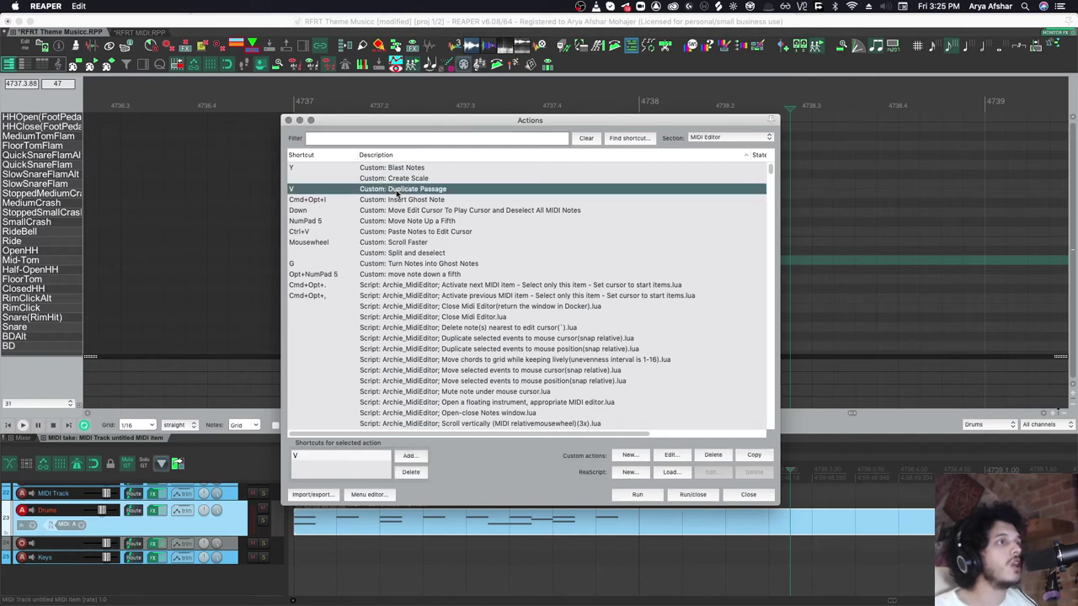
pyautogui.click(429, 231)
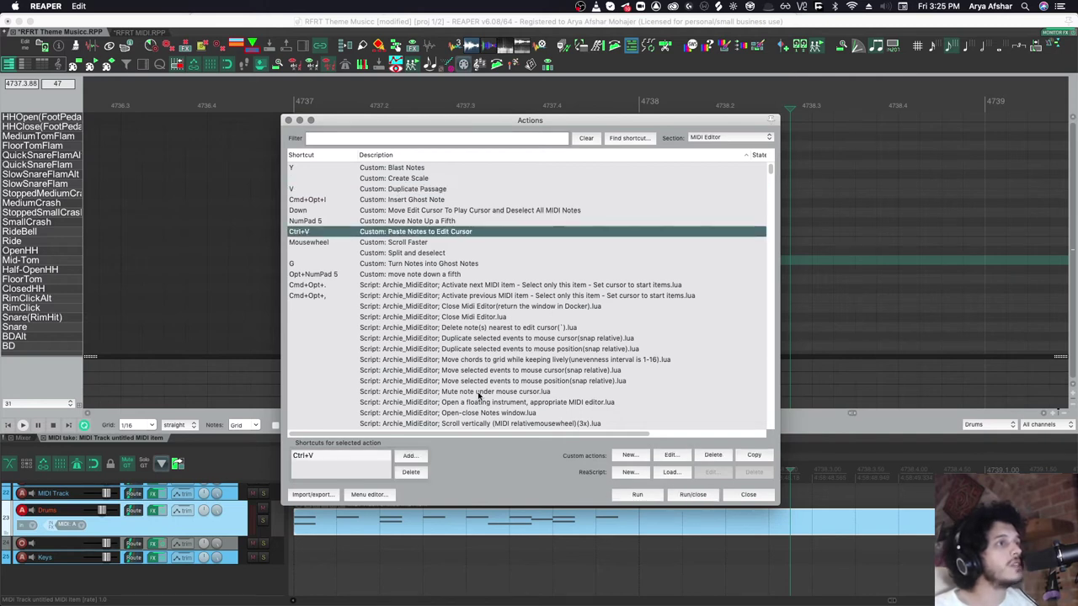
pyautogui.click(671, 456)
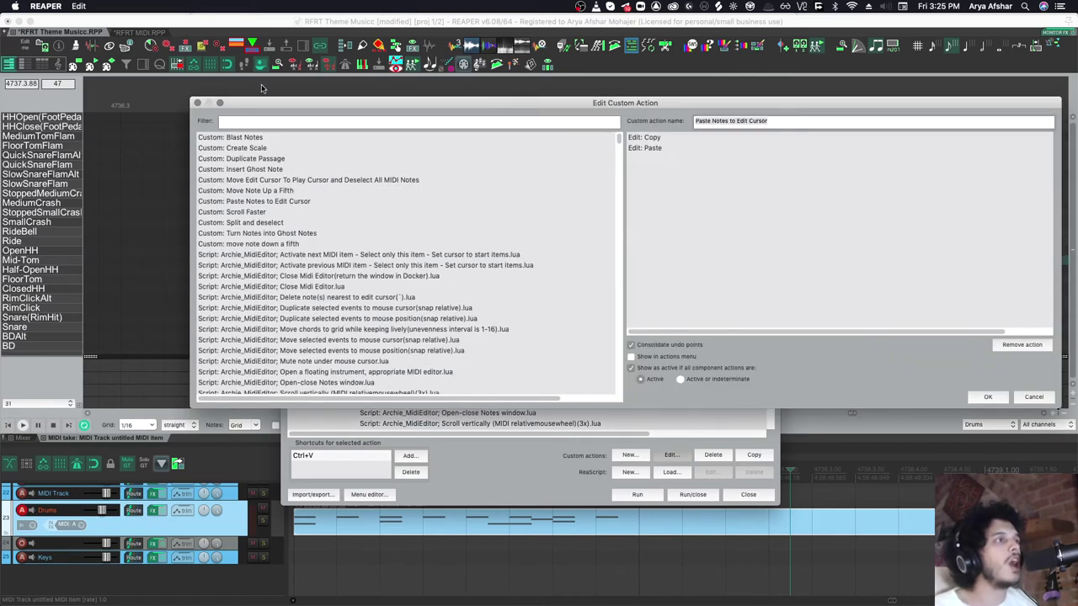
pyautogui.click(197, 103)
pyautogui.click(288, 117)
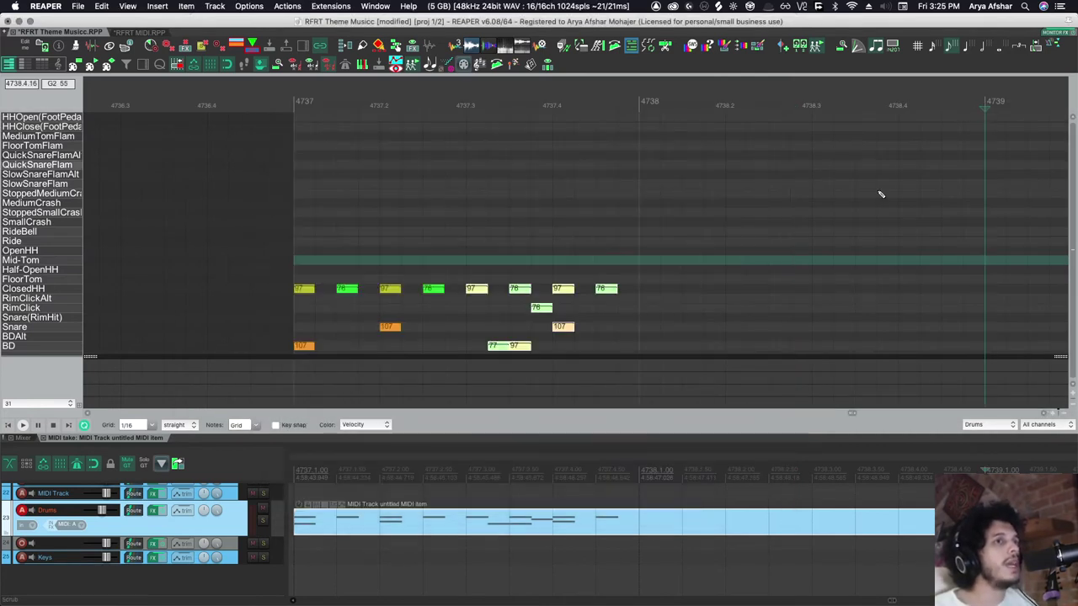
# Select the drum notes from the second beat to the end of bar 4737.
pyautogui.moveTo(727, 268); pyautogui.dragTo(591, 323)
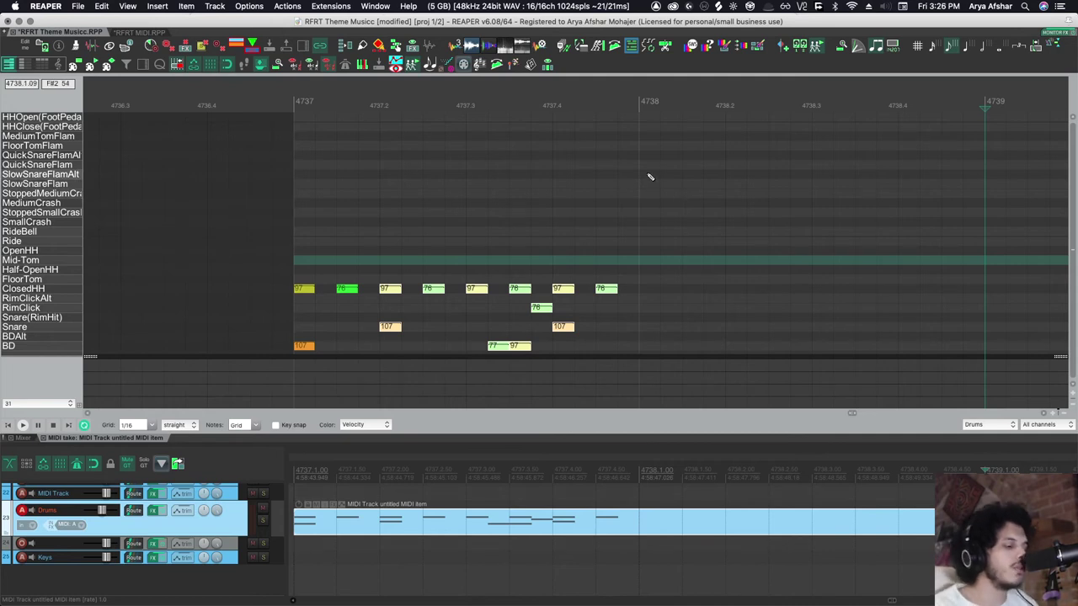
pyautogui.scroll(-5, 320, 337)
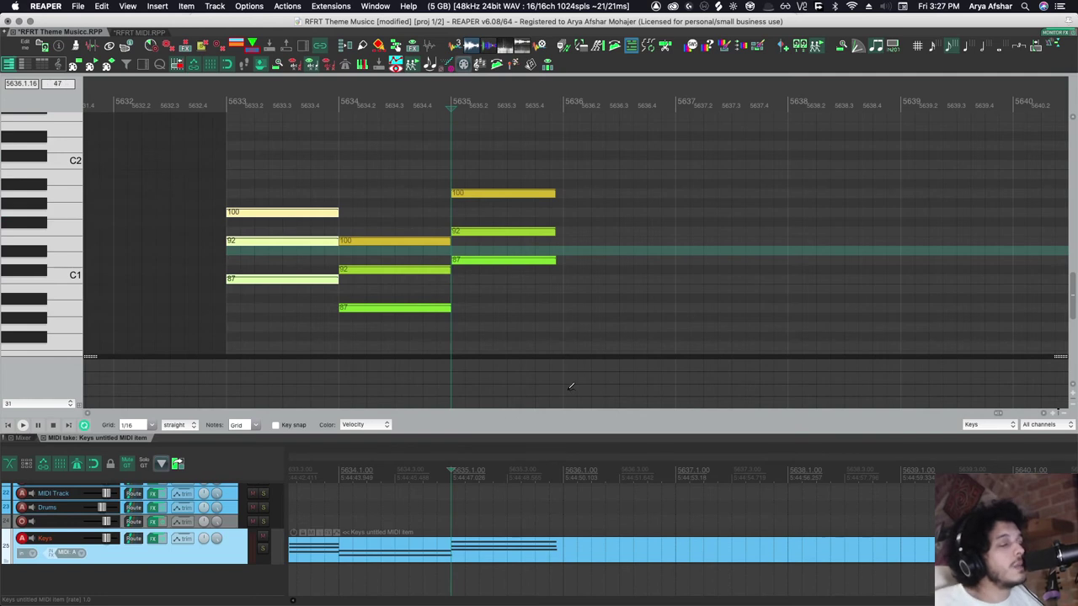
# Try pasting the three-note chord from bar 5633 of the Keys item at bar 5636, and undo it.
pyautogui.click(501, 326)
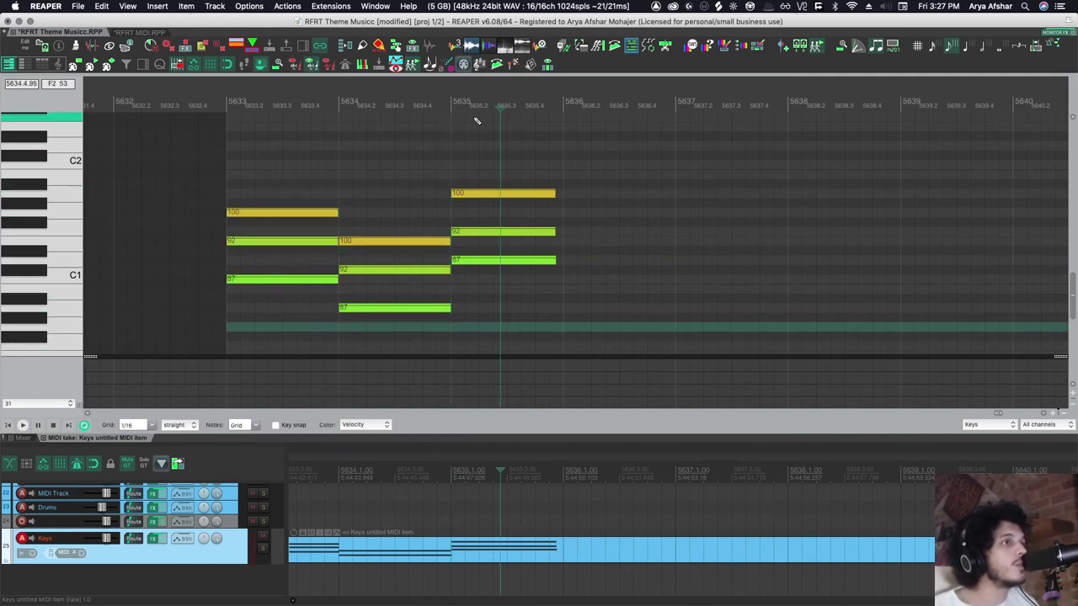
pyautogui.moveTo(259, 173); pyautogui.dragTo(257, 303)
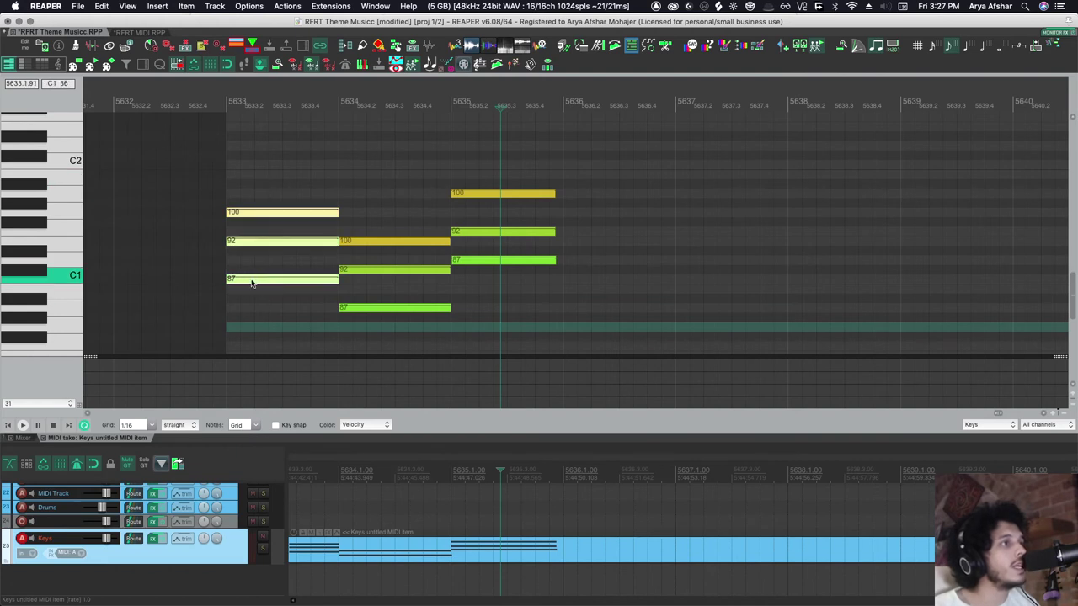
pyautogui.click(562, 101)
pyautogui.press('super+v')
pyautogui.press('super+z')
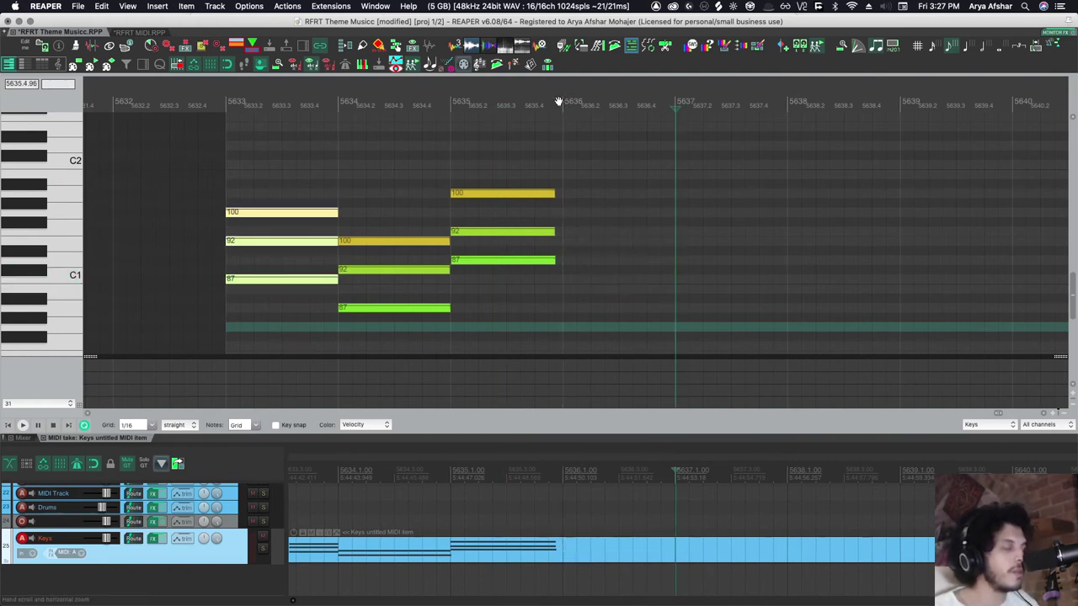
# Try duplicating the bar 5633 chord into bar 5634, and undo the copy.
pyautogui.moveTo(250, 221); pyautogui.dragTo(595, 220)
pyautogui.press('super+z')
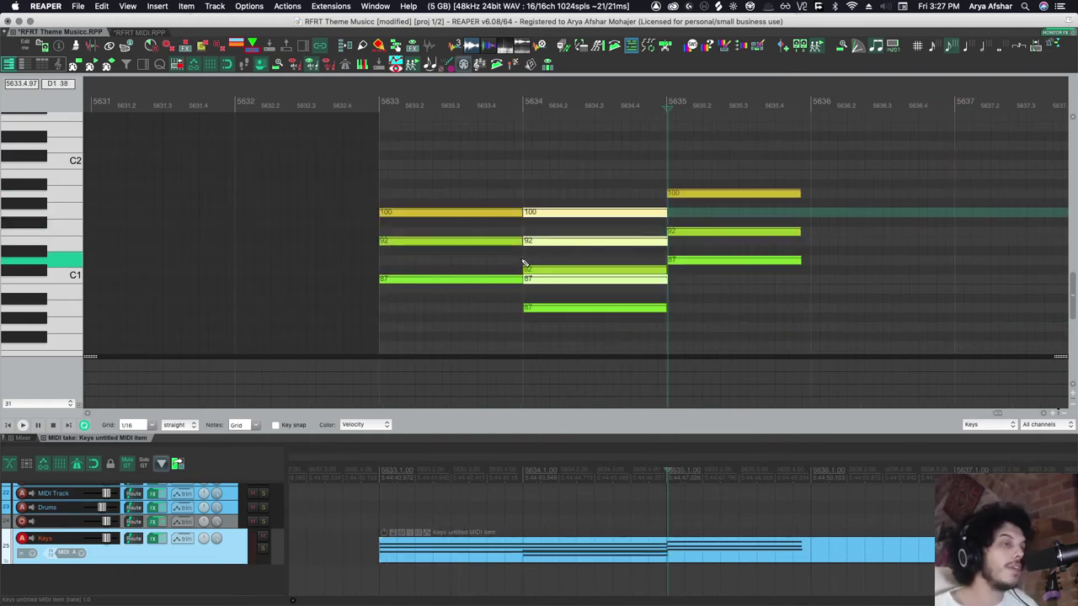
pyautogui.hscroll(3, 522, 251)
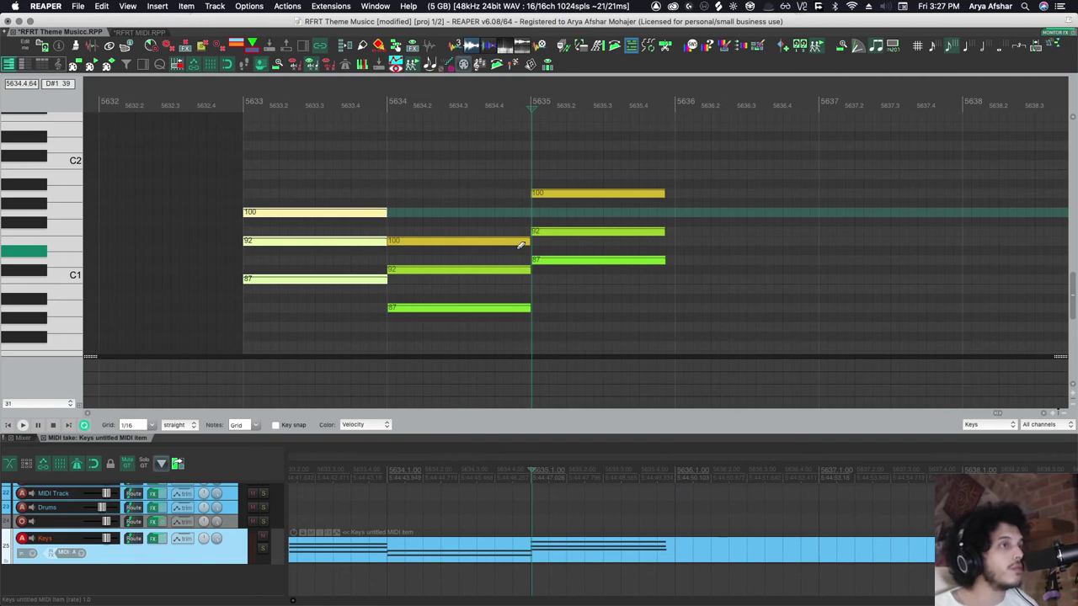
# Try pasting the bar 5633 chord at the edit cursor on bar 5635, and undo the paste.
pyautogui.press('super+v')
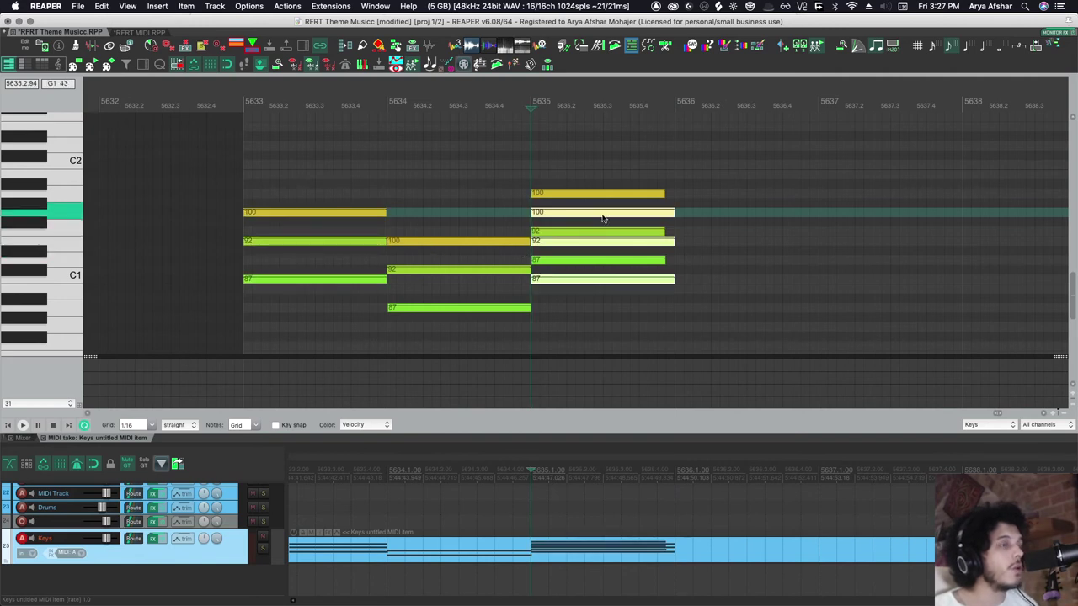
pyautogui.scroll(5, 360, 242)
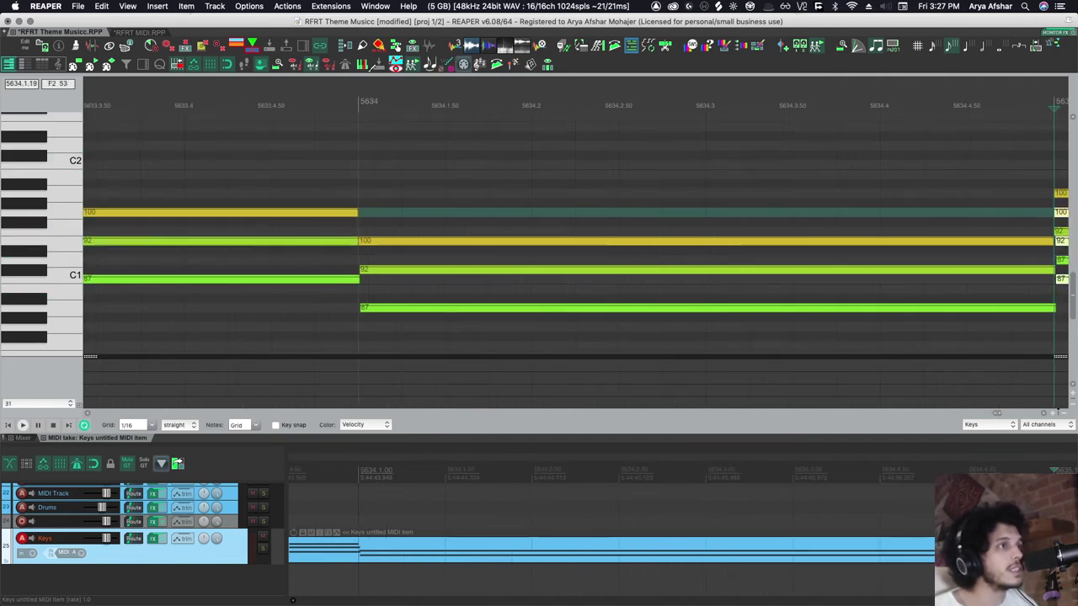
pyautogui.scroll(-5, 664, 255)
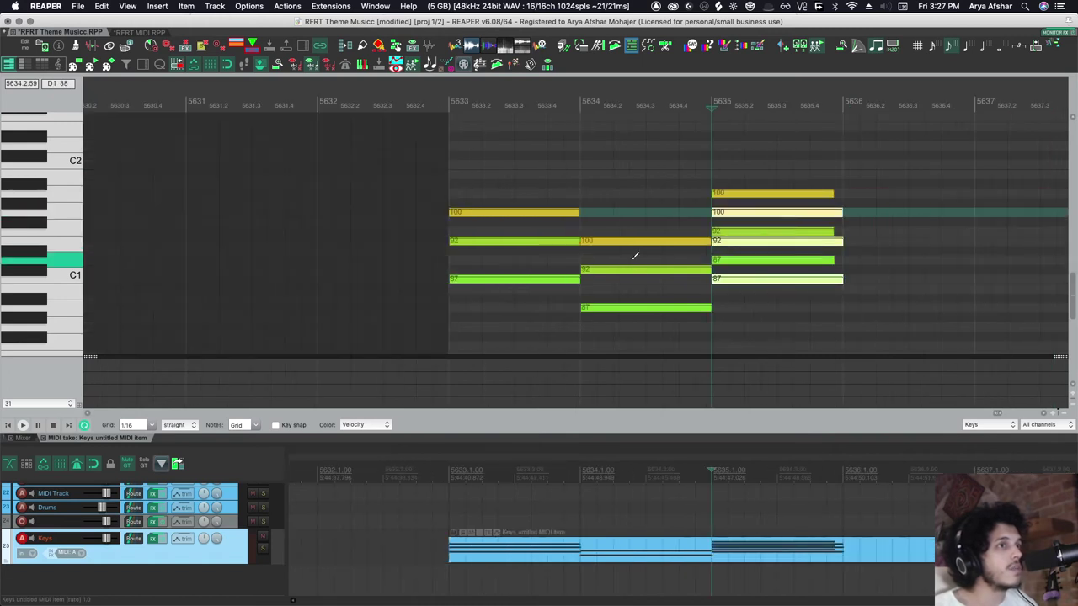
pyautogui.hotkey('ctrl', 'z')
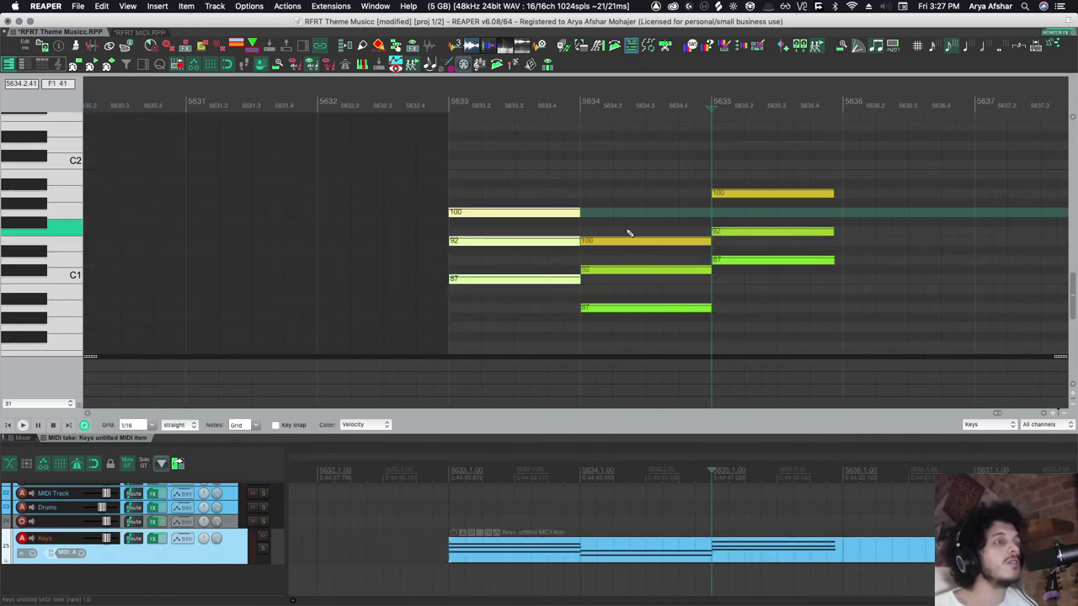
# Place the edit cursor at bar 5636 and paste a copy of the bar 5633 chord there.
pyautogui.hscroll(3, 628, 228)
pyautogui.click(703, 181)
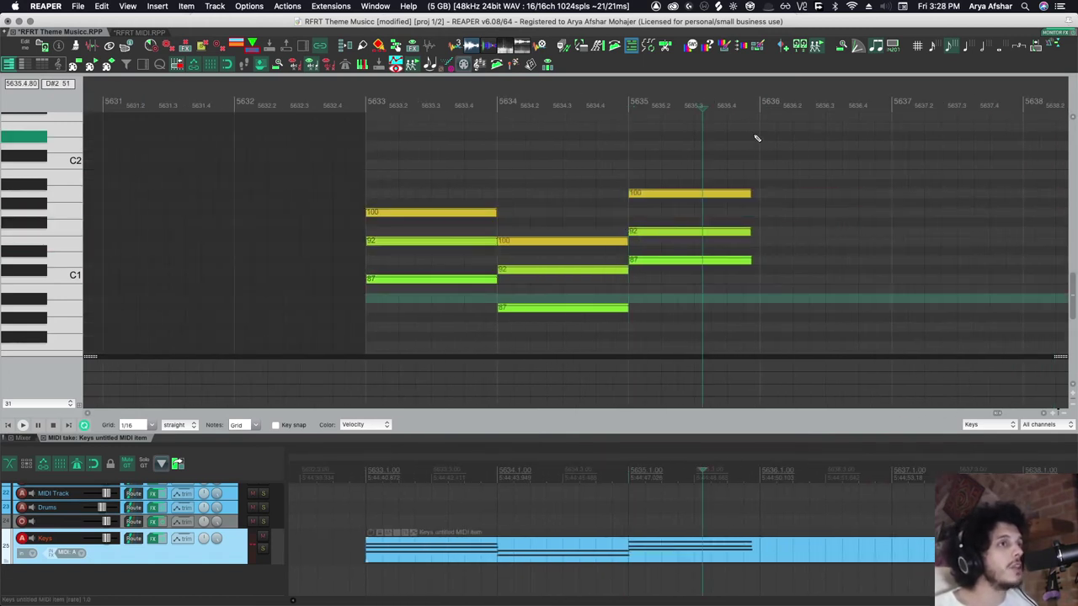
pyautogui.click(758, 101)
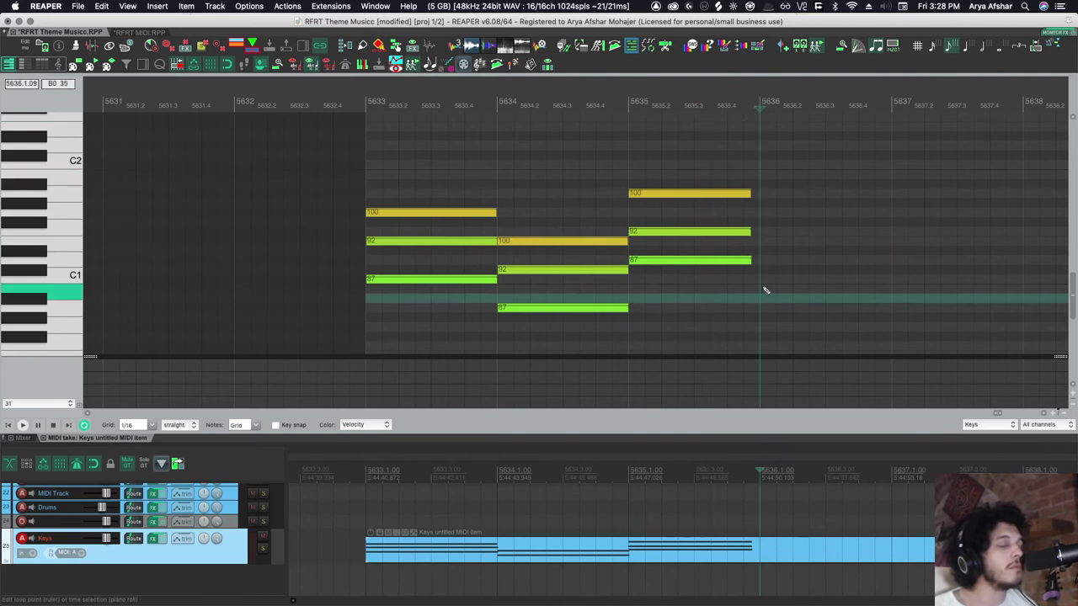
pyautogui.scroll(-1, 429, 278)
pyautogui.moveTo(404, 374); pyautogui.dragTo(430, 319)
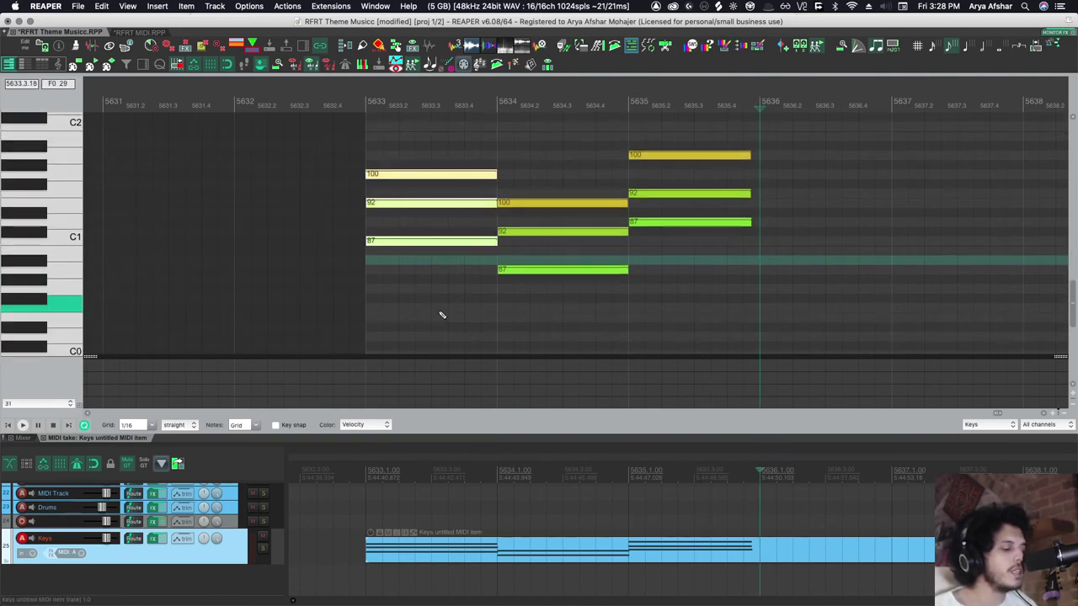
pyautogui.hotkey('ctrl', 'c')
pyautogui.hotkey('ctrl', 'v')
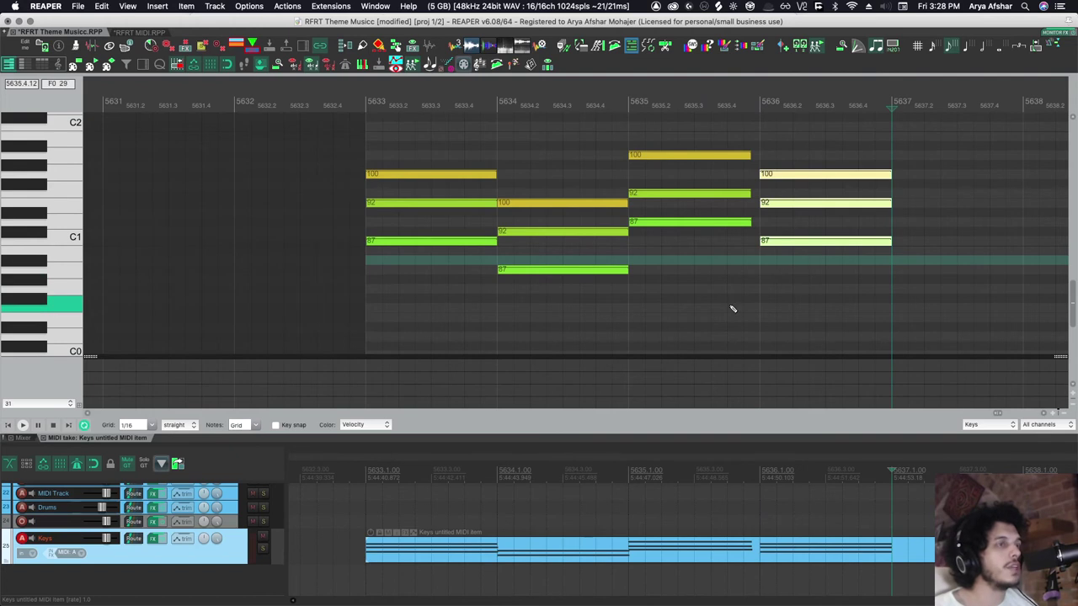
pyautogui.hscroll(2, 685, 297)
# Move the edit cursor to the start of bar 5640 in the Keys item.
pyautogui.scroll(-8, 684, 296)
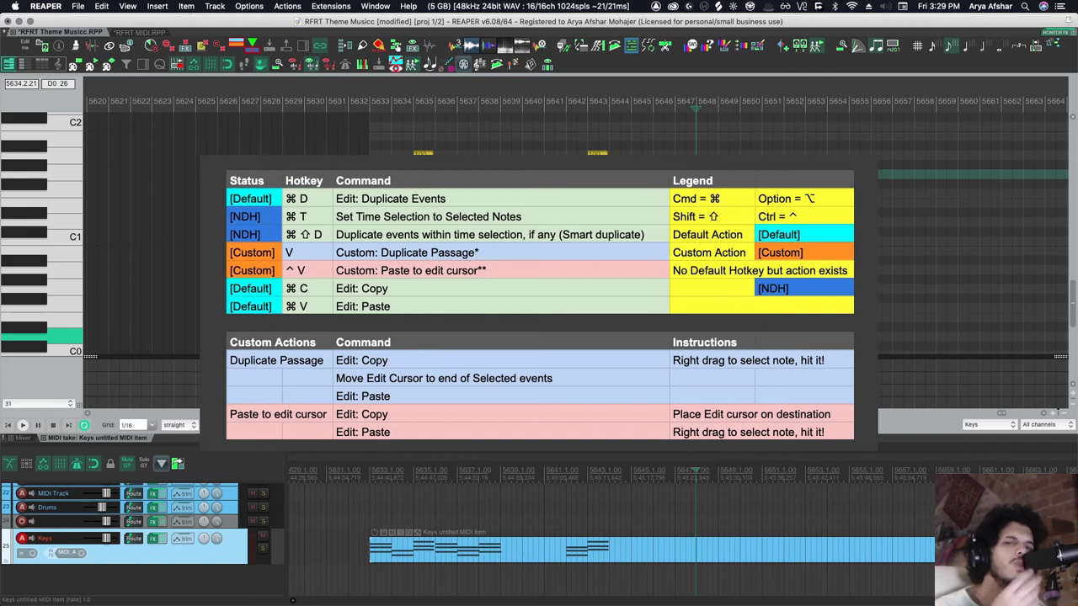
pyautogui.scroll(5, 463, 220)
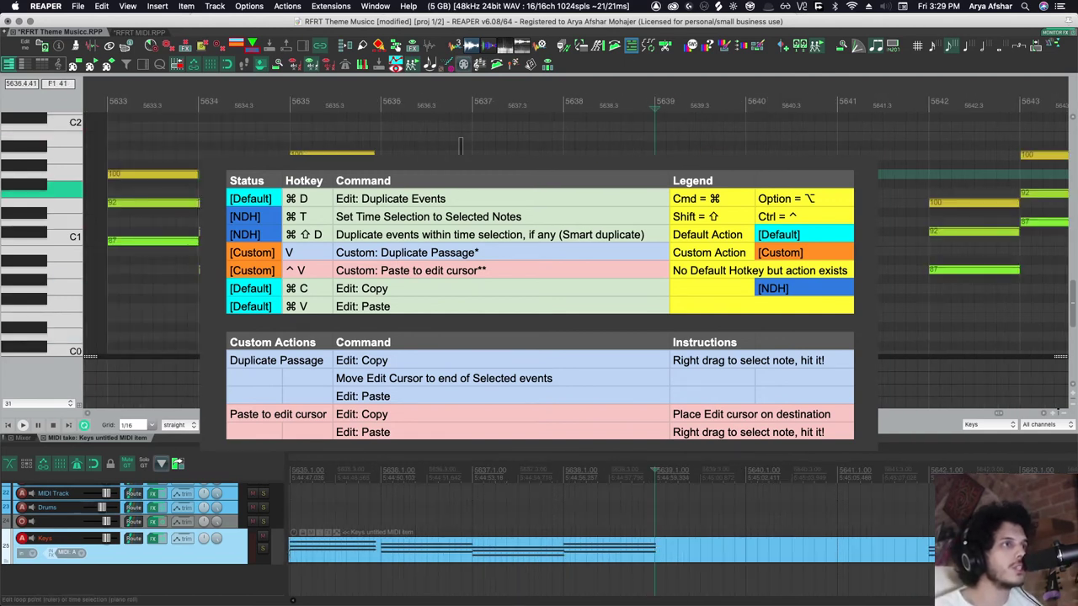
pyautogui.click(746, 108)
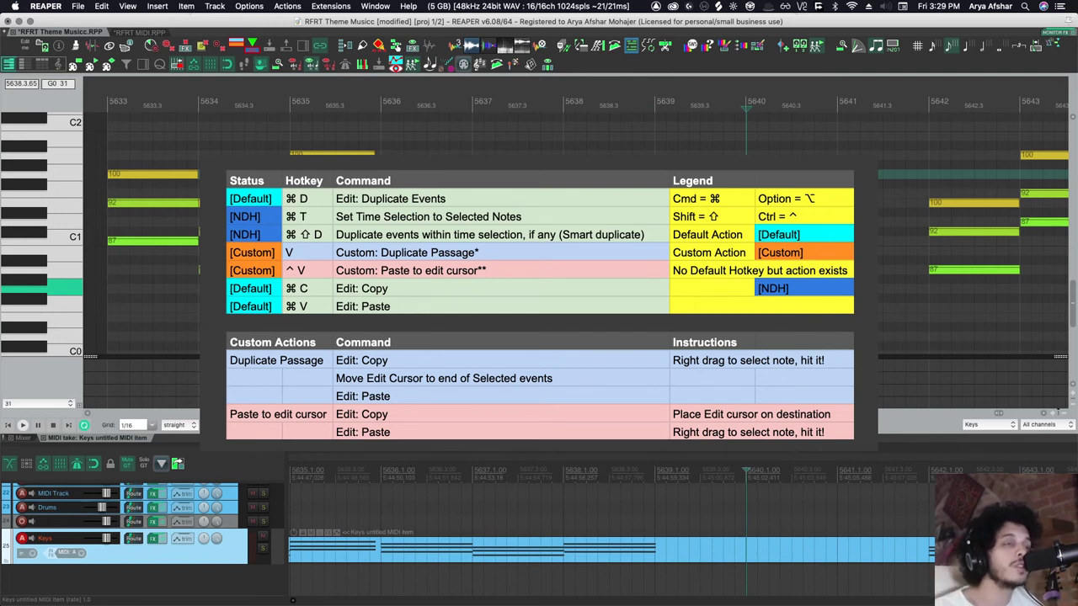
pyautogui.scroll(-5, 624, 281)
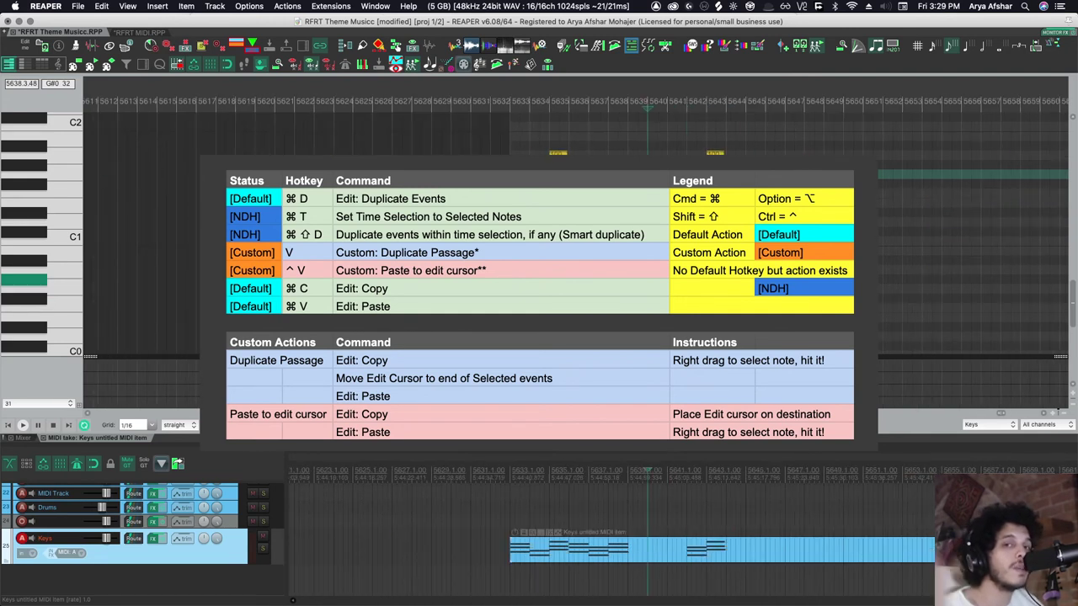